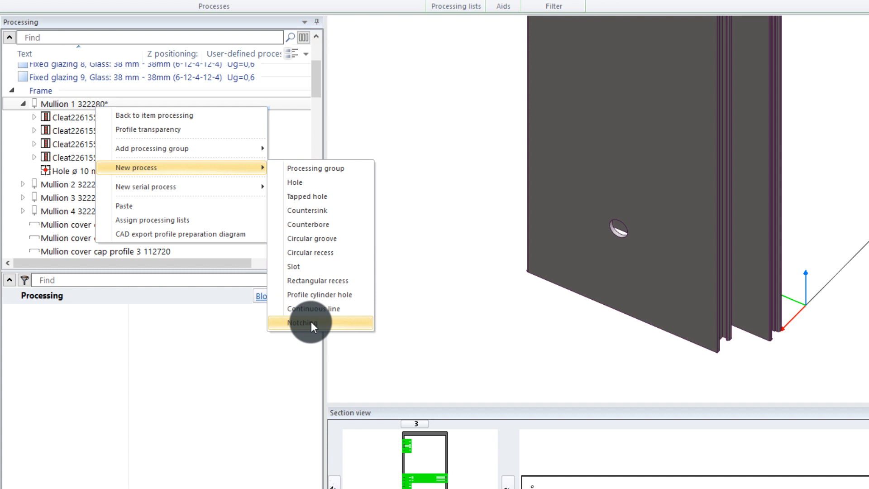
- Add a new notching process to Mullion 1, placing it at the profile's bottom corner beside the outer grooves
click(311, 322)
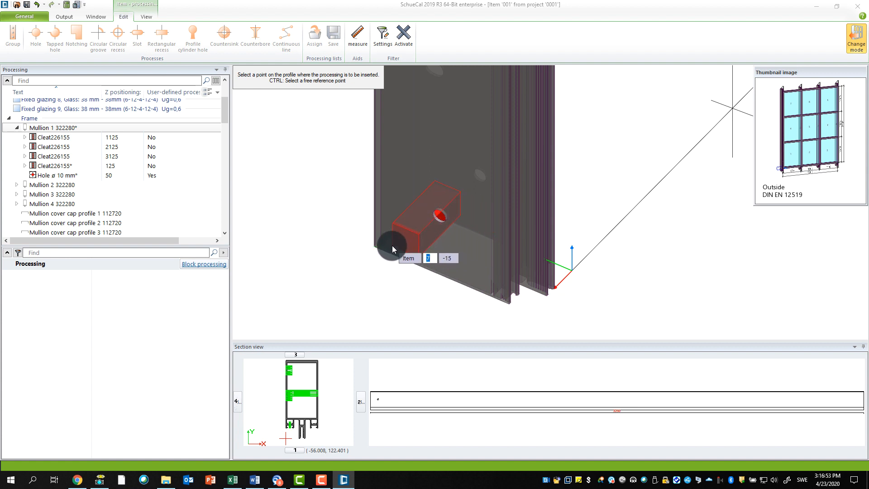
mouse_move(392, 246)
middle_down()
mouse_move(443, 249)
mouse_move(474, 237)
mouse_move(419, 217)
mouse_move(408, 232)
mouse_move(345, 230)
mouse_move(398, 237)
middle_up()
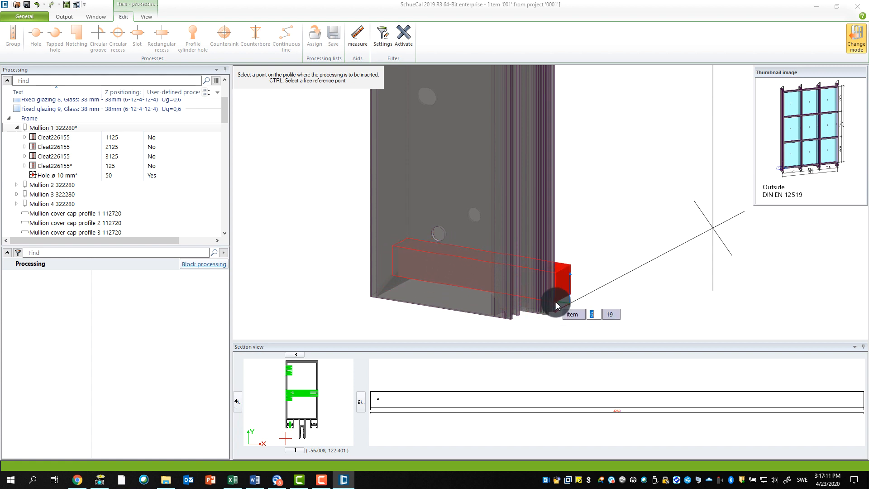
scroll(548, 312, down, 4)
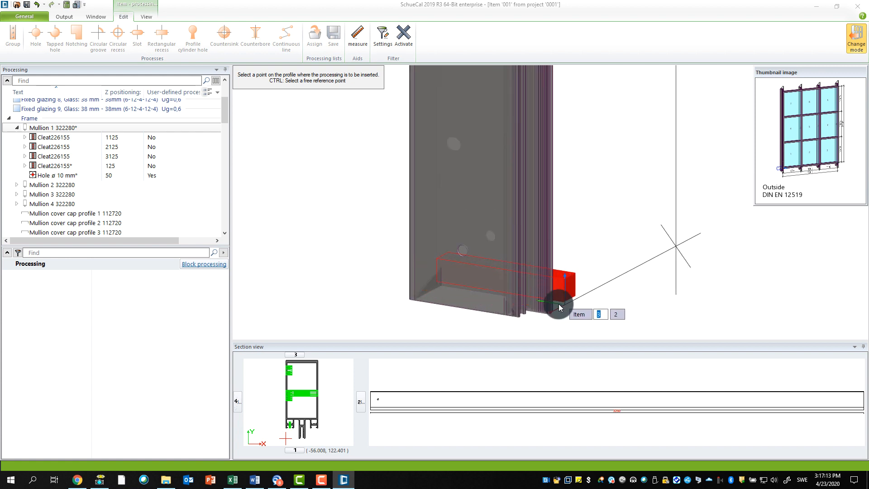
scroll(520, 319, up, 4)
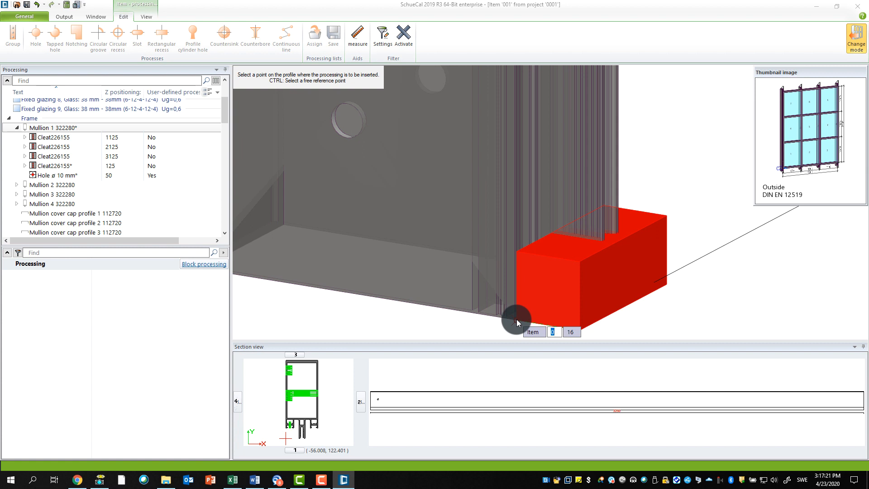
click(518, 322)
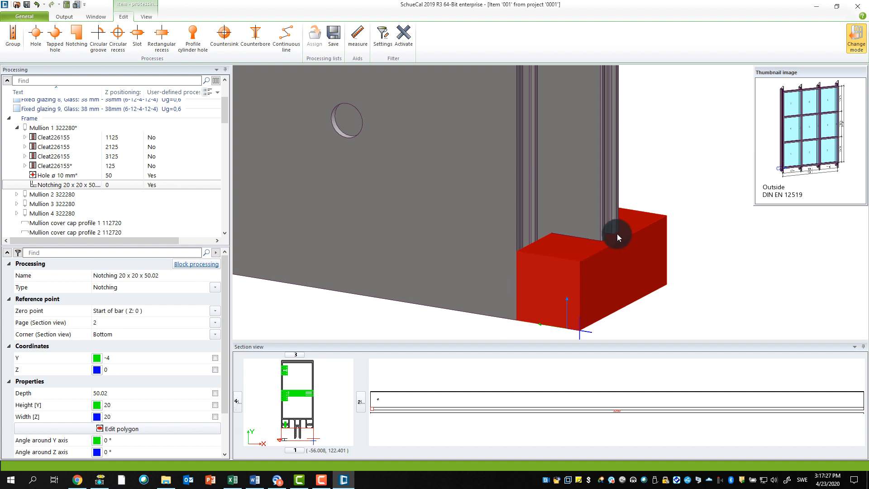
- Set the Y coordinate of the notching on Mullion 1 to 0
right_click(716, 209)
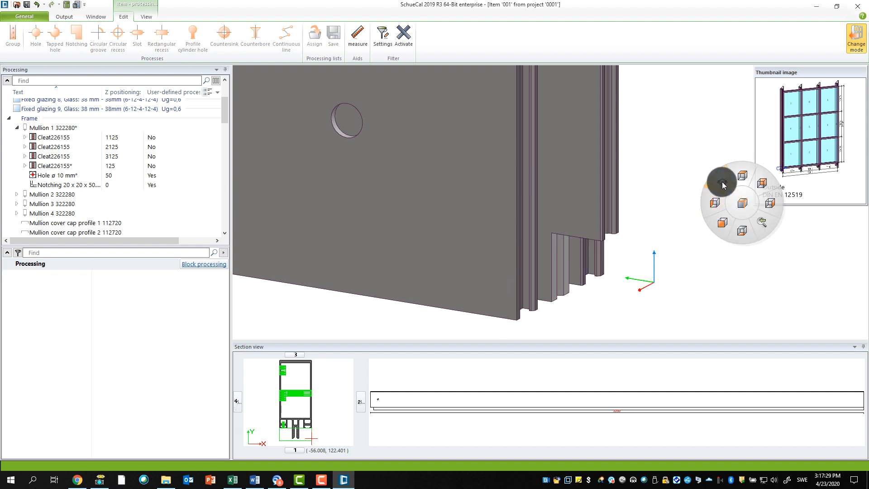
click(568, 258)
middle_drag(674, 230, 608, 234)
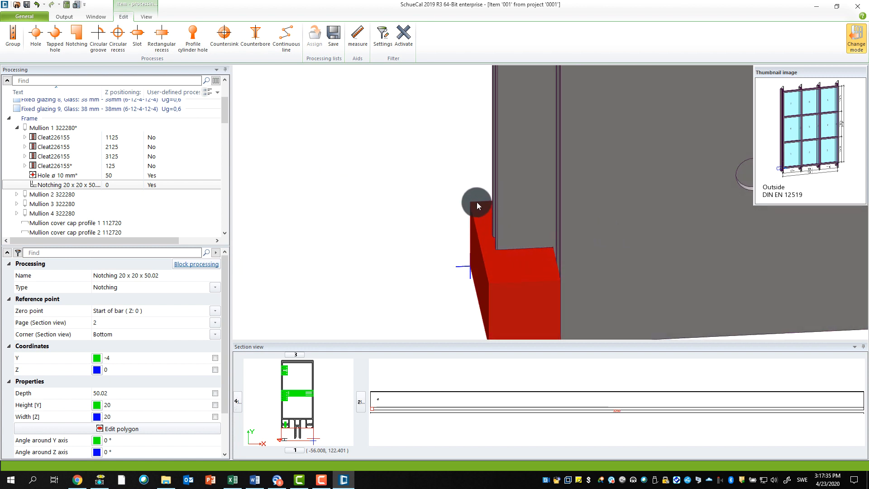
middle_drag(497, 265, 553, 245)
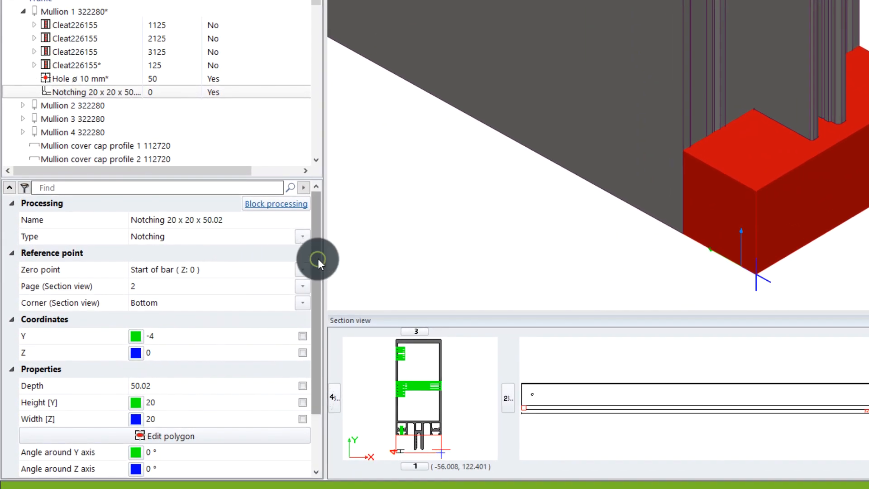
mouse_move(317, 258)
mouse_down()
mouse_move(310, 307)
mouse_move(318, 267)
mouse_up()
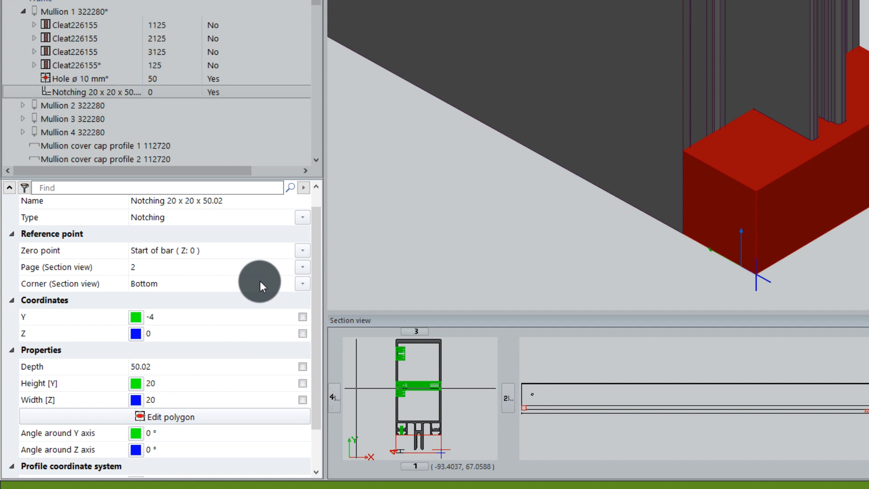
click(174, 316)
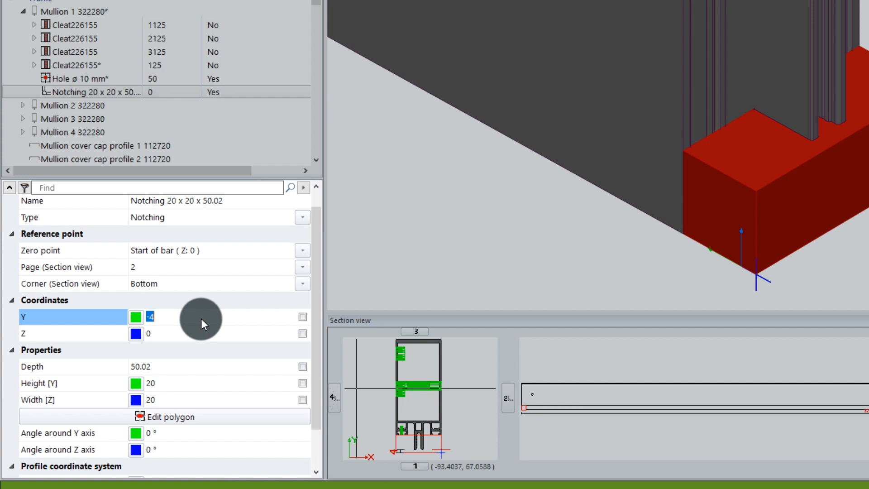
text(0)
key(Return)
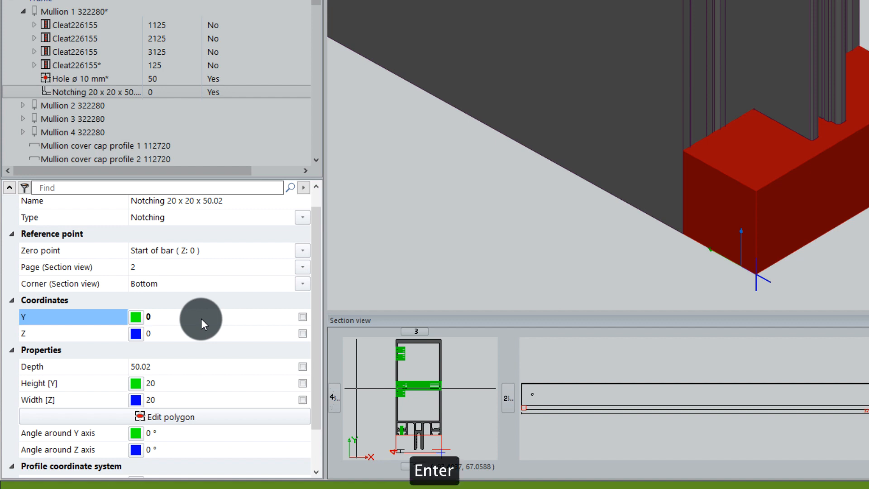
- Set the notching's width along Z to 40
click(186, 368)
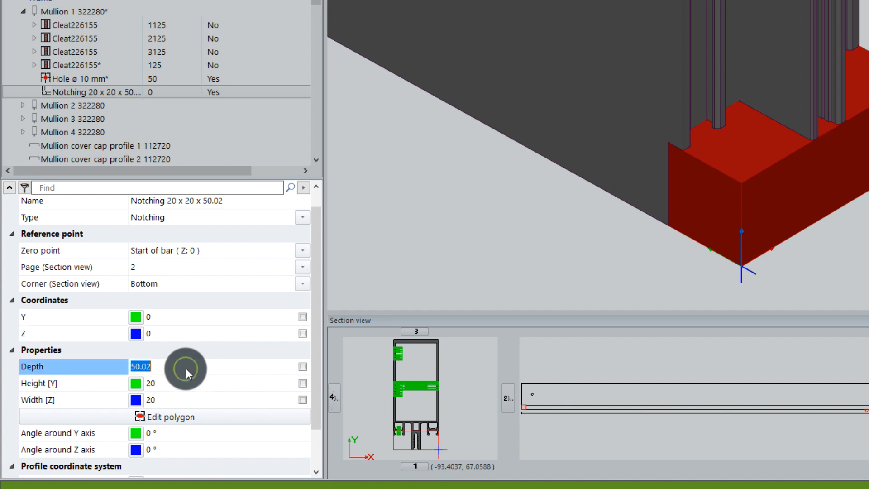
scroll(186, 368, down, 1)
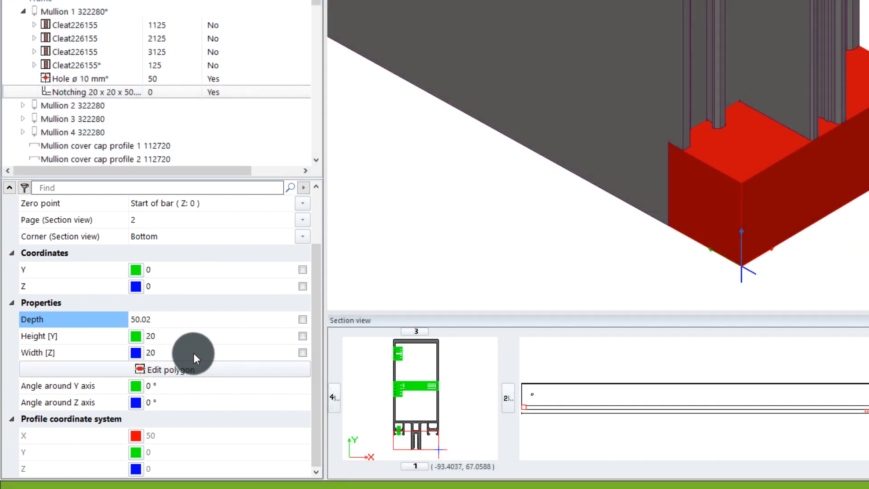
click(193, 353)
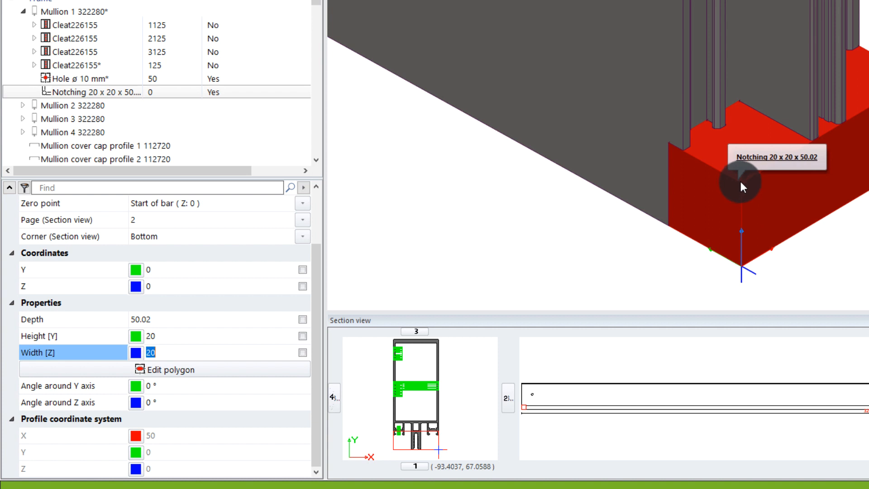
drag(183, 353, 147, 352)
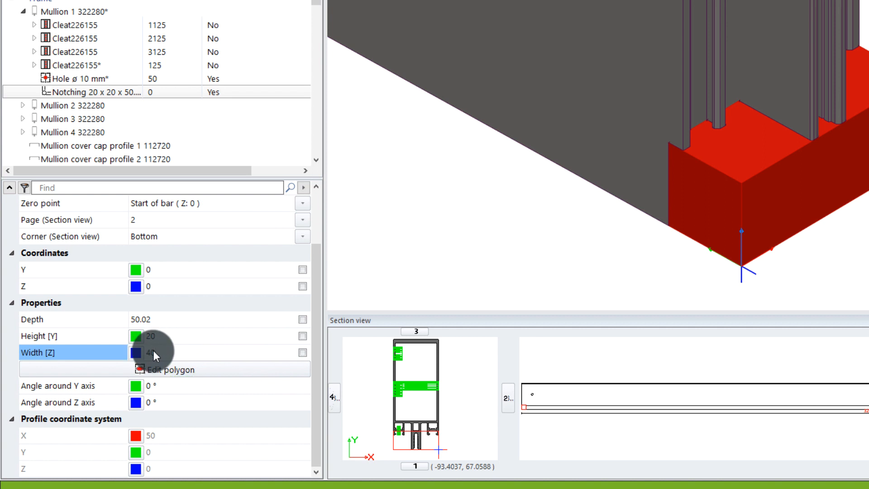
text(40)
key(Return)
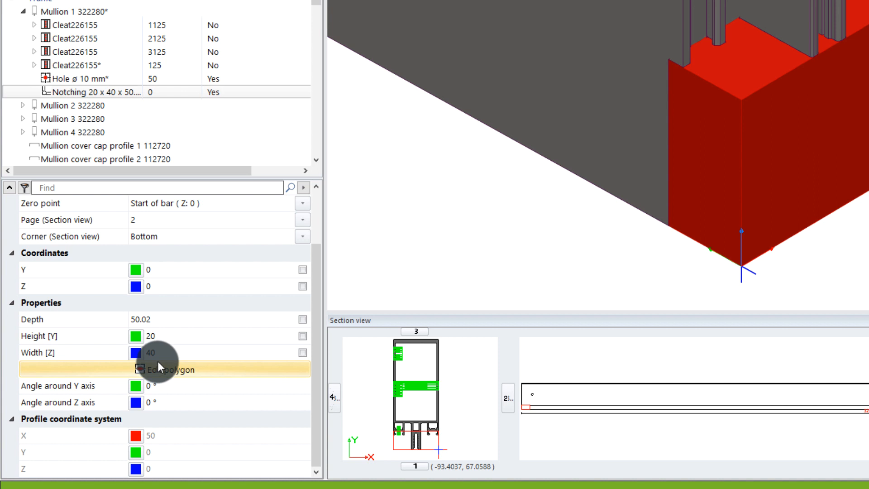
- Set the notching's height along Y to 16
click(170, 335)
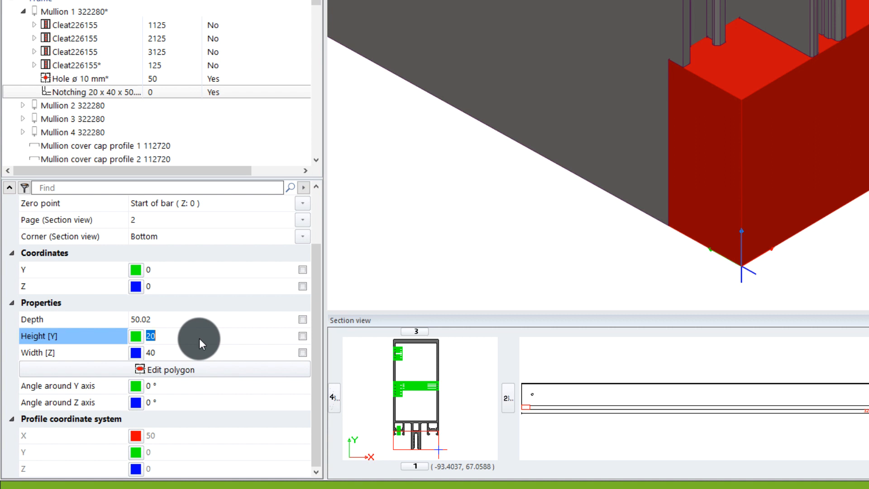
text(16)
key(Return)
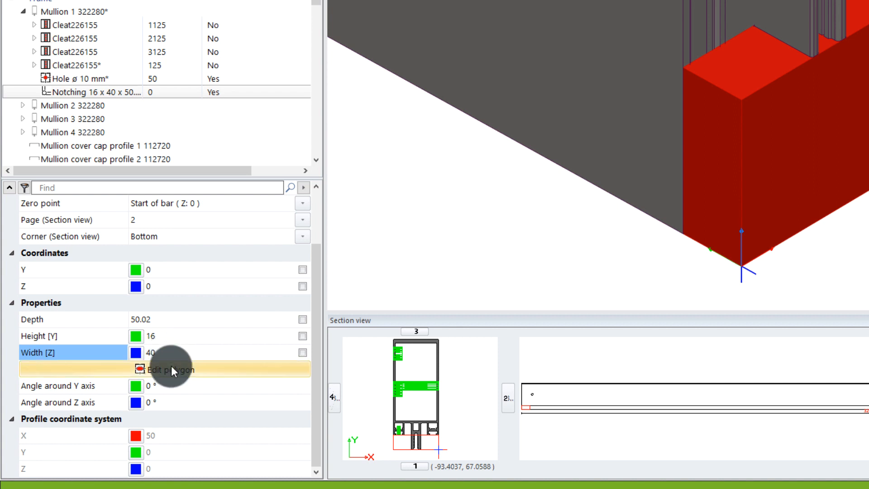
- Enable a formula for the notching's width along Z and define it with the Floor recess variable
click(194, 352)
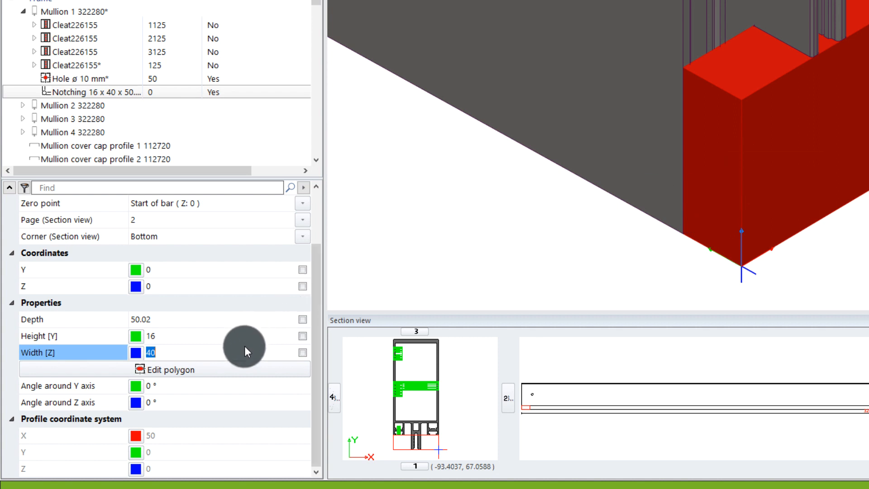
click(302, 352)
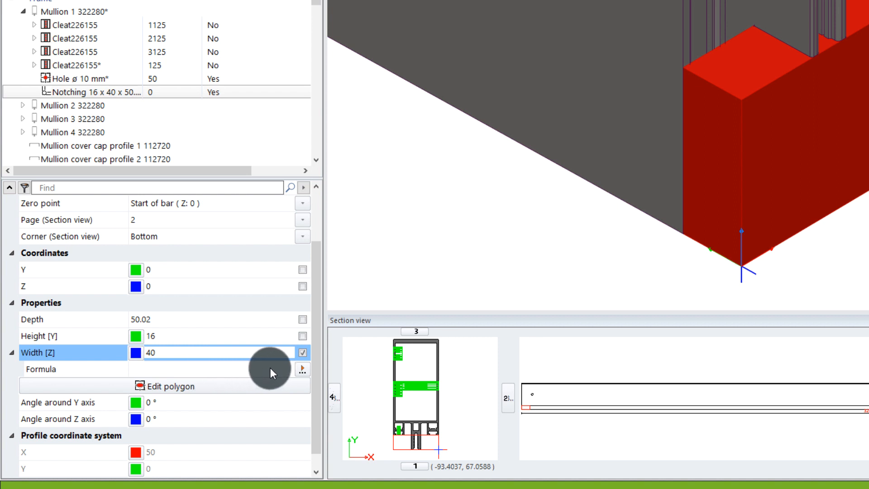
click(301, 369)
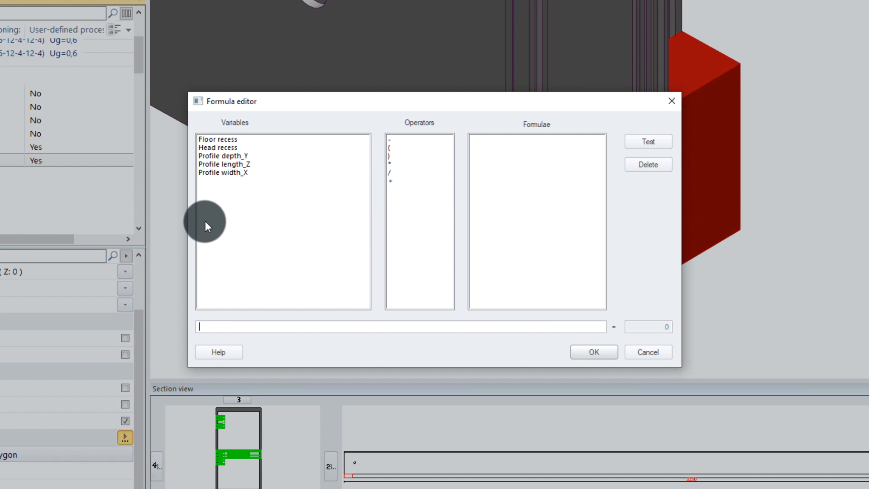
double_click(228, 139)
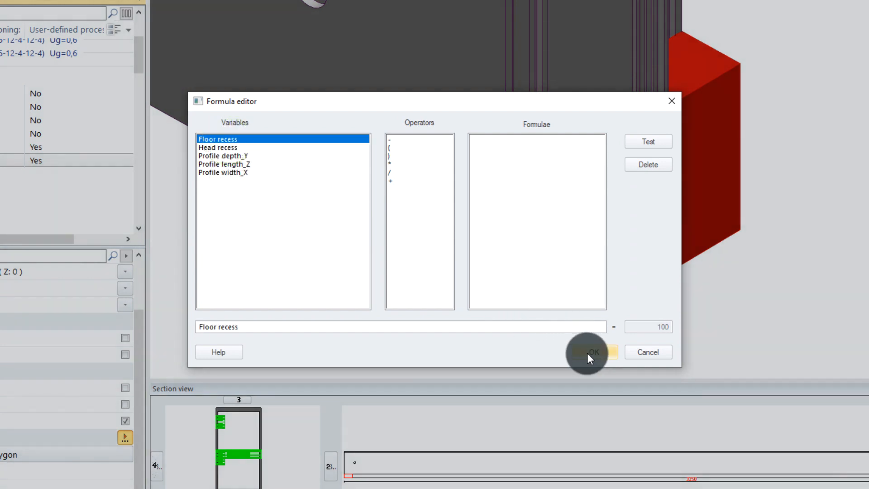
click(587, 353)
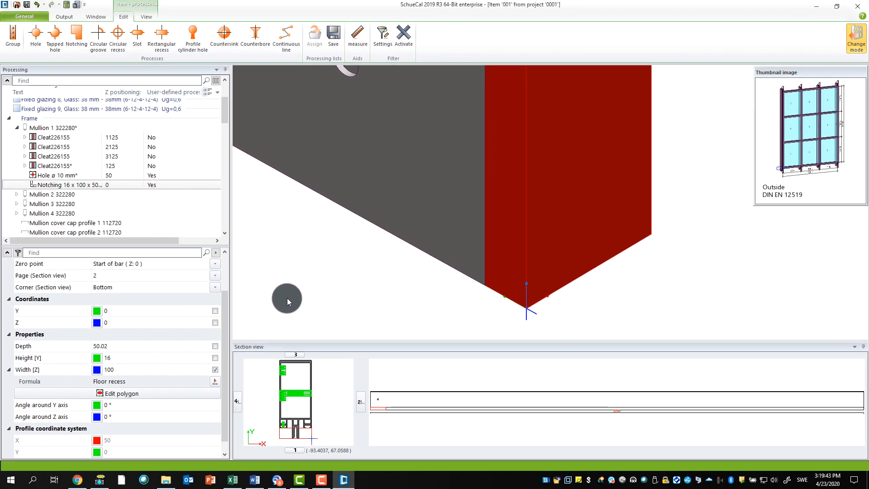
- Examine the notch at the mullion's foot and compare it with the floor connection in an enlarged thumbnail image
drag(225, 318, 225, 341)
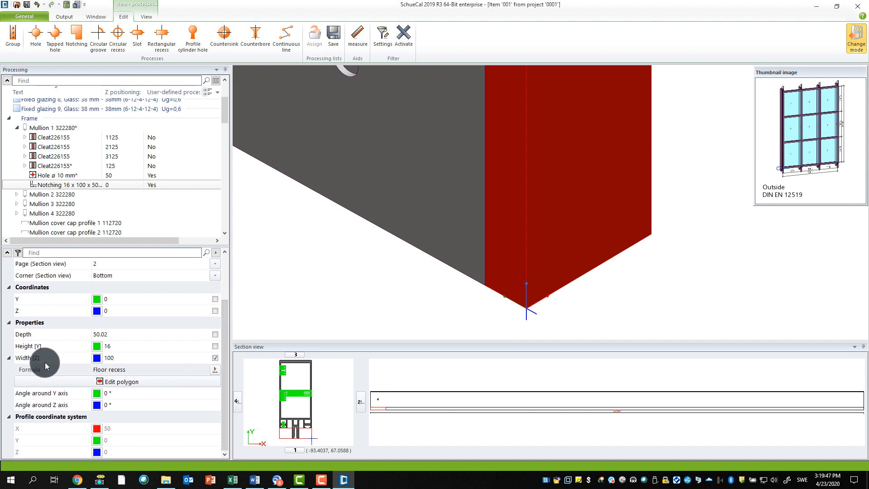
scroll(514, 216, down, 3)
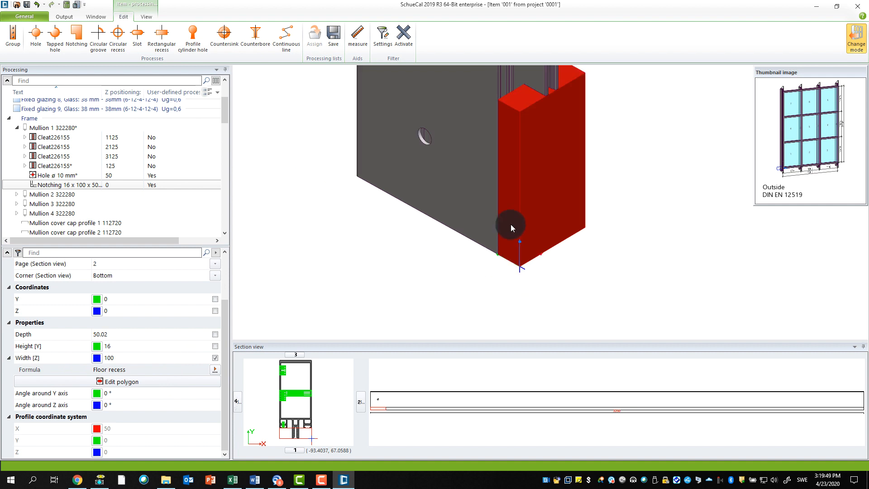
middle_drag(507, 134, 499, 182)
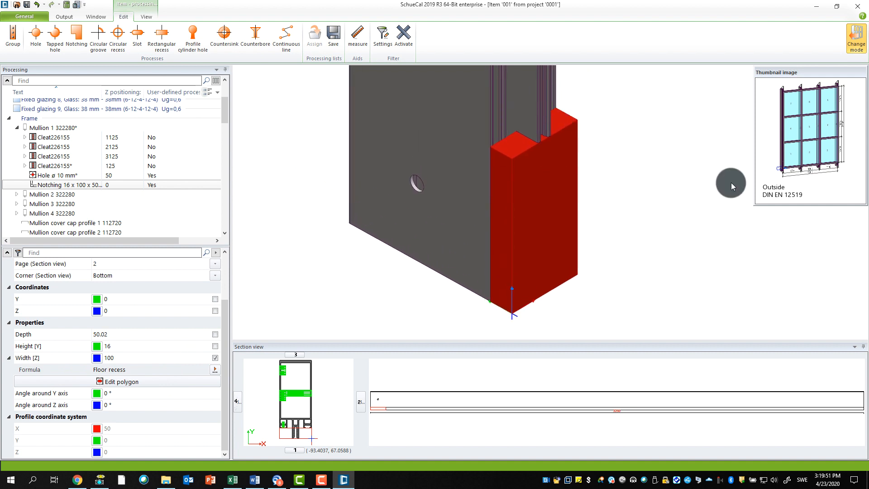
scroll(776, 171, up, 5)
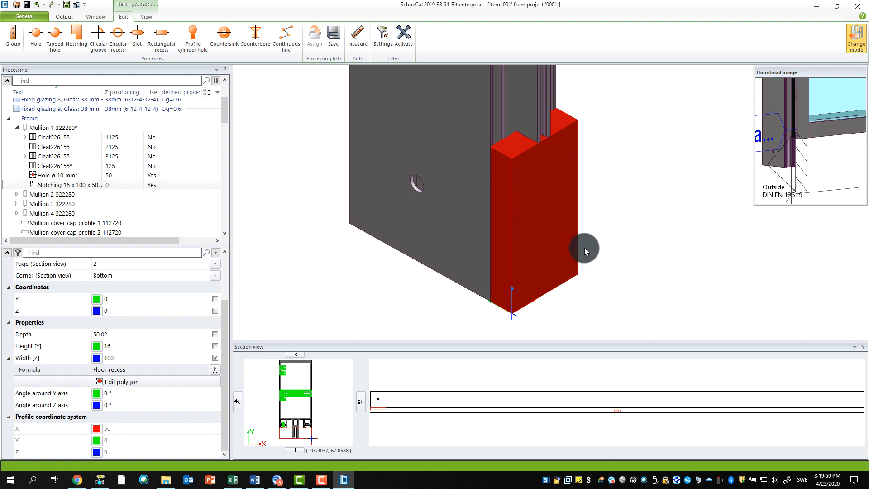
scroll(616, 243, down, 2)
scroll(616, 243, down, 1)
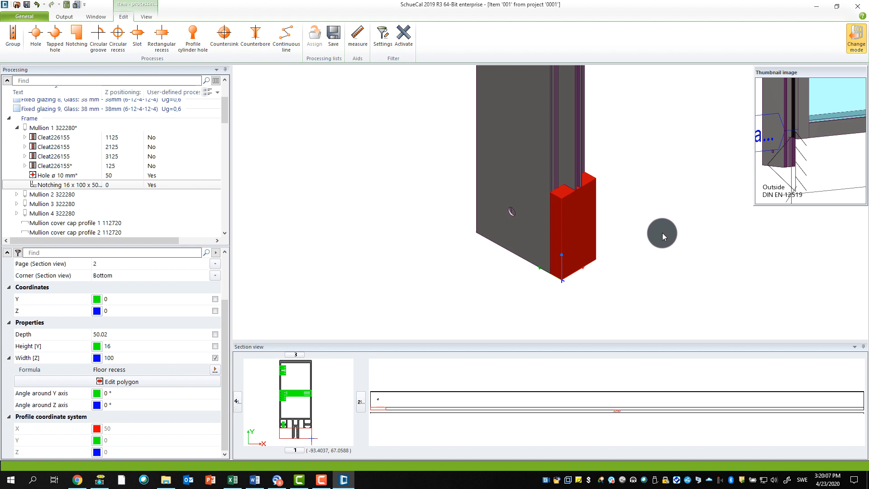
middle_drag(636, 226, 605, 240)
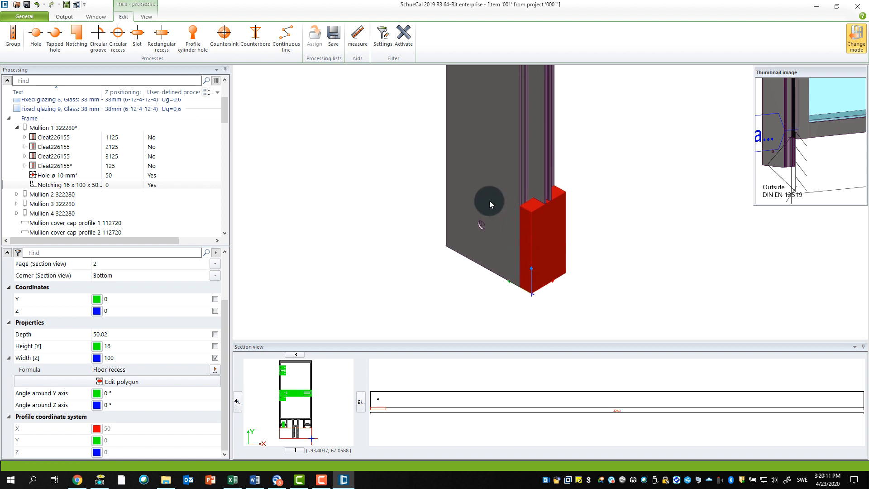
mouse_move(490, 200)
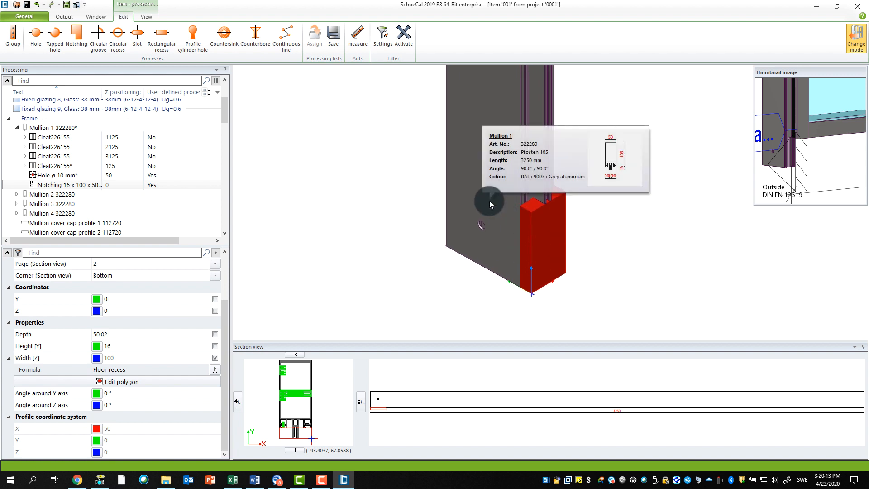
scroll(810, 166, down, 5)
scroll(805, 168, down, 5)
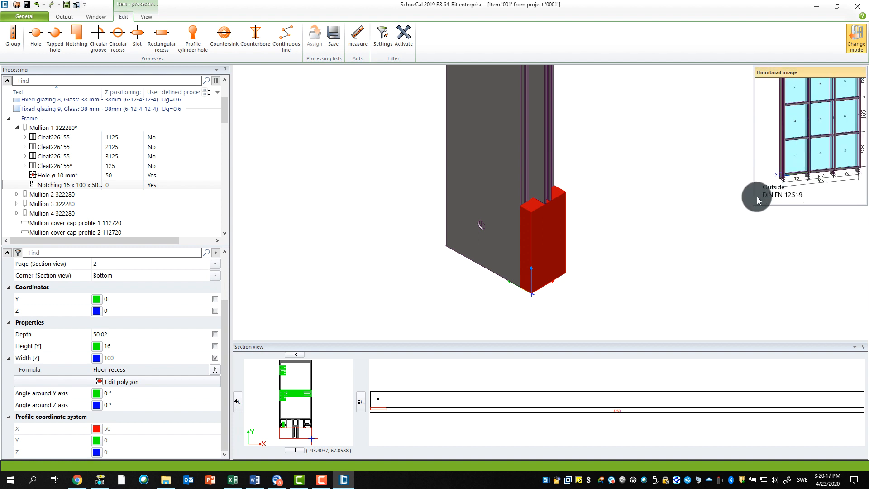
drag(754, 204, 731, 221)
middle_drag(786, 161, 776, 177)
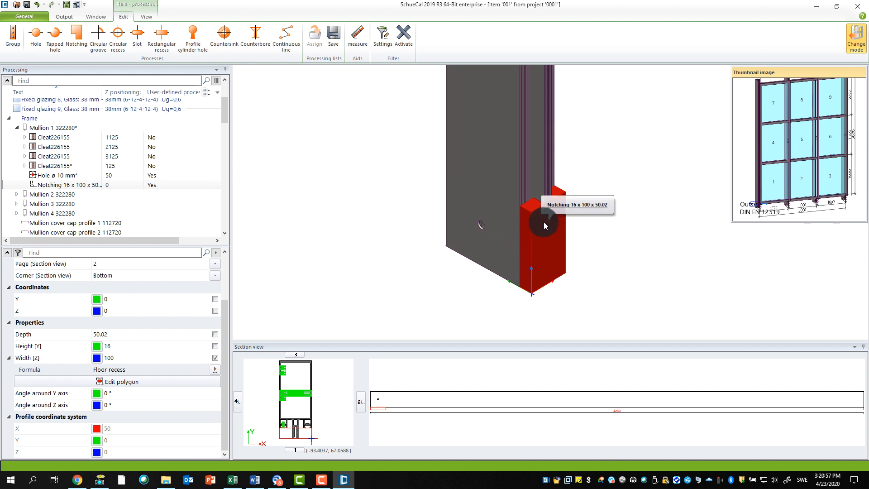
click(381, 213)
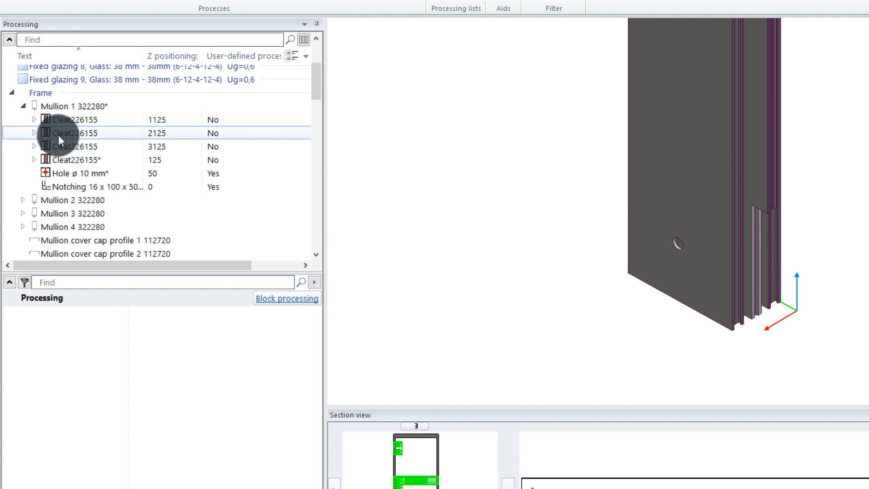
- Sort the processing list by the user-defined process column
drag(317, 84, 320, 58)
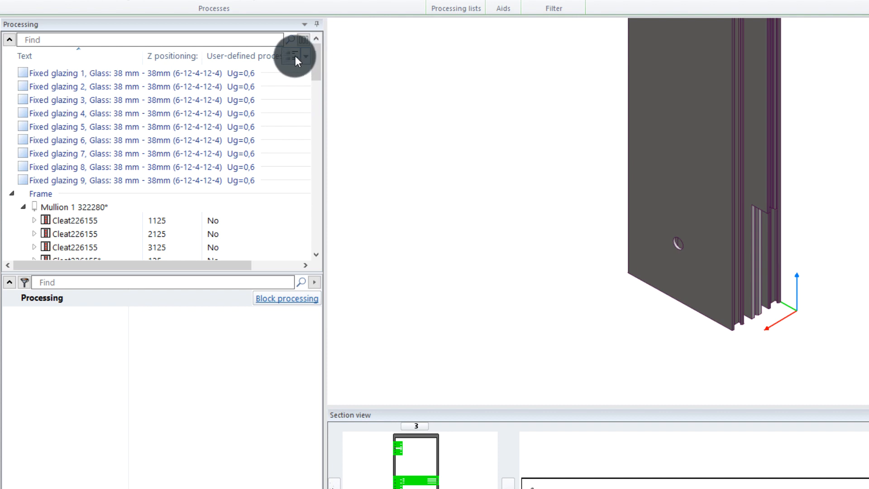
click(274, 57)
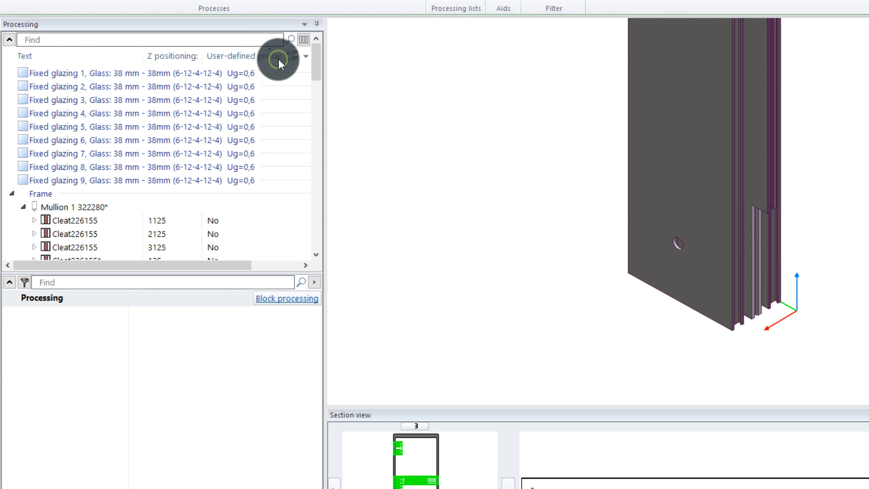
- Widen the processing list to make room for the full user-defined processes column
click(277, 58)
click(273, 57)
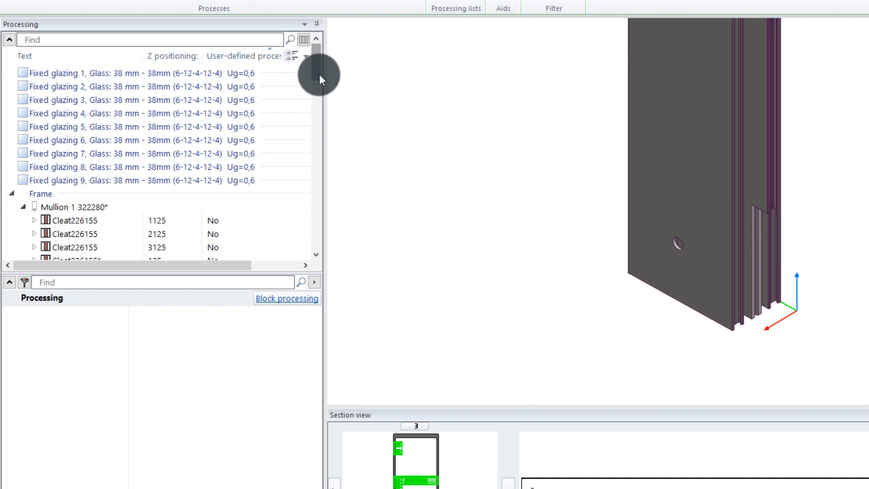
drag(324, 74, 364, 75)
click(318, 58)
click(319, 52)
click(298, 55)
click(243, 56)
drag(366, 75, 398, 75)
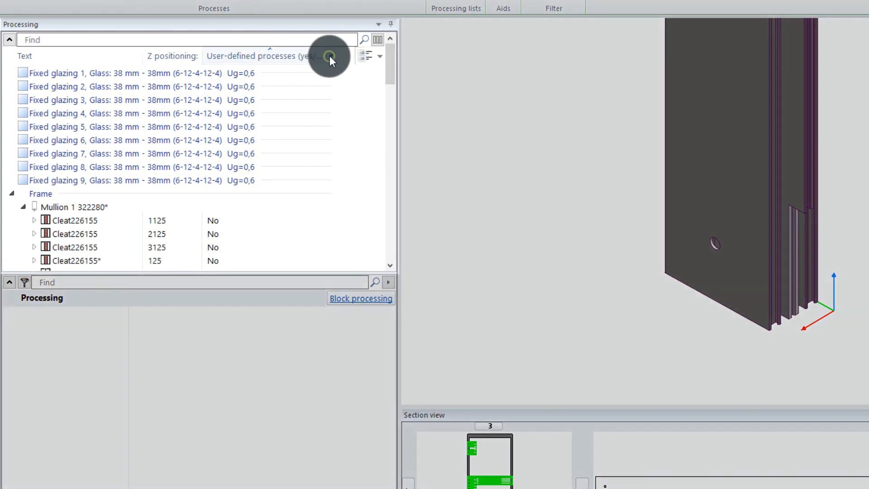
- Filter the processing list to entries with Yes for user-defined processes and widen the text column
click(330, 56)
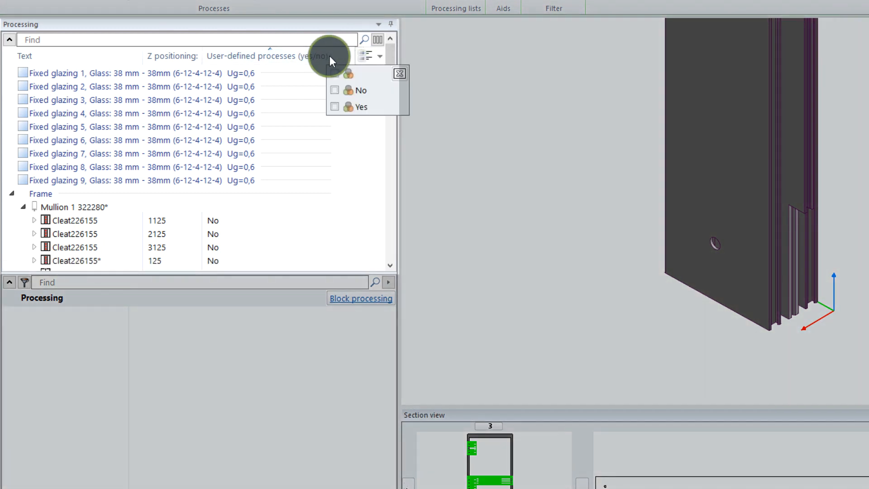
click(334, 107)
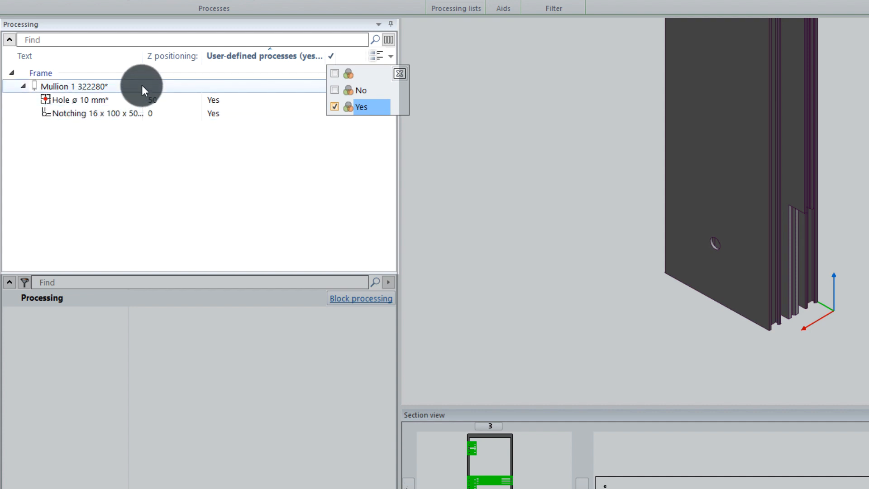
drag(142, 52, 166, 53)
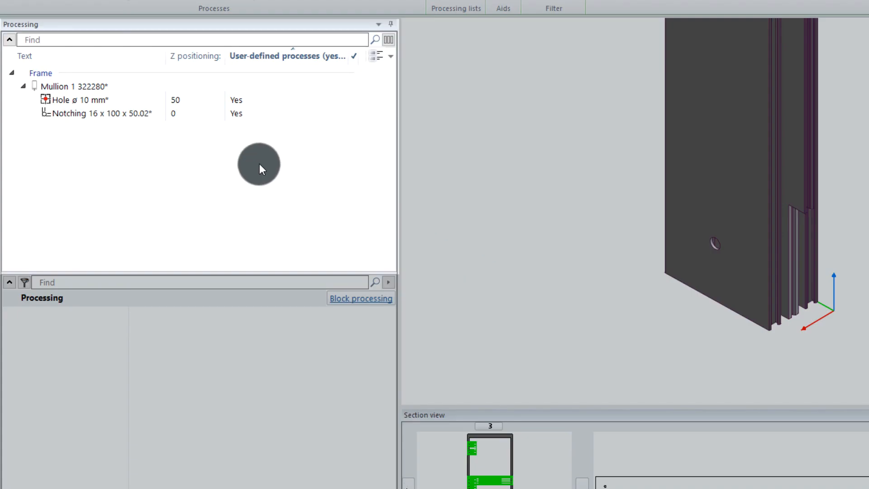
- Start saving Mullion 1's 10 mm hole and notching as a processing group and create a folder named FWS 50 for it
click(85, 99)
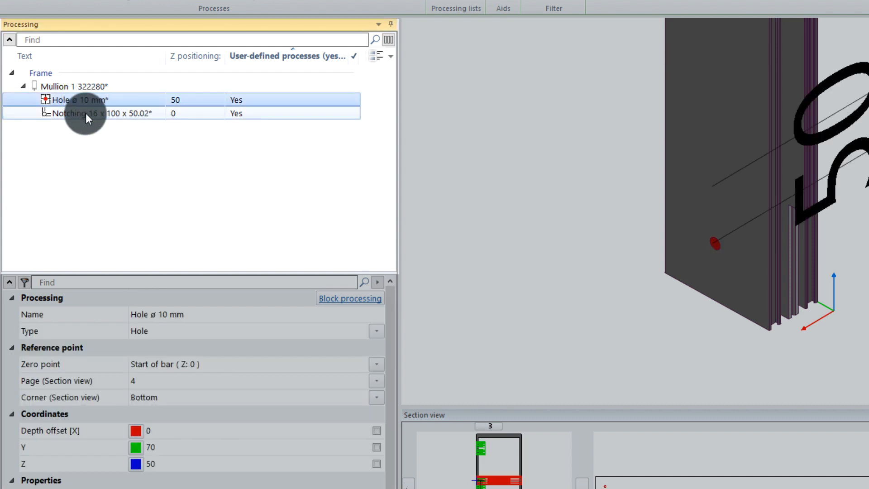
ctrl+click(85, 113)
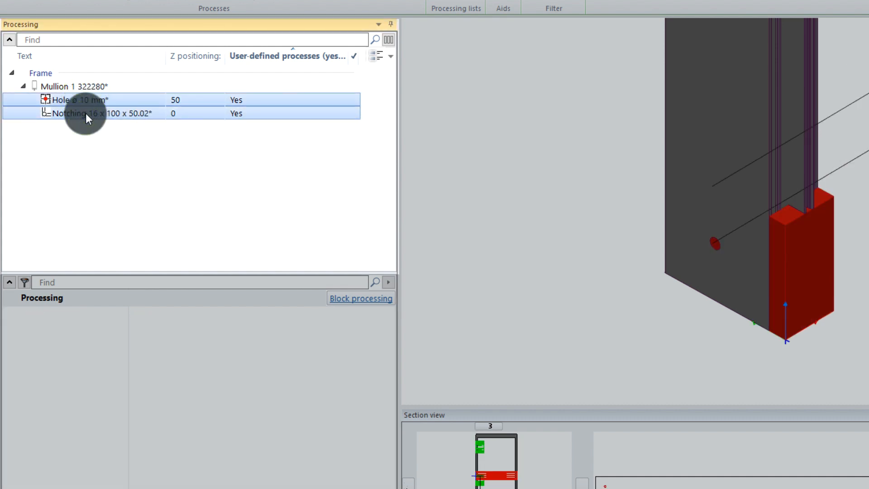
right_click(86, 113)
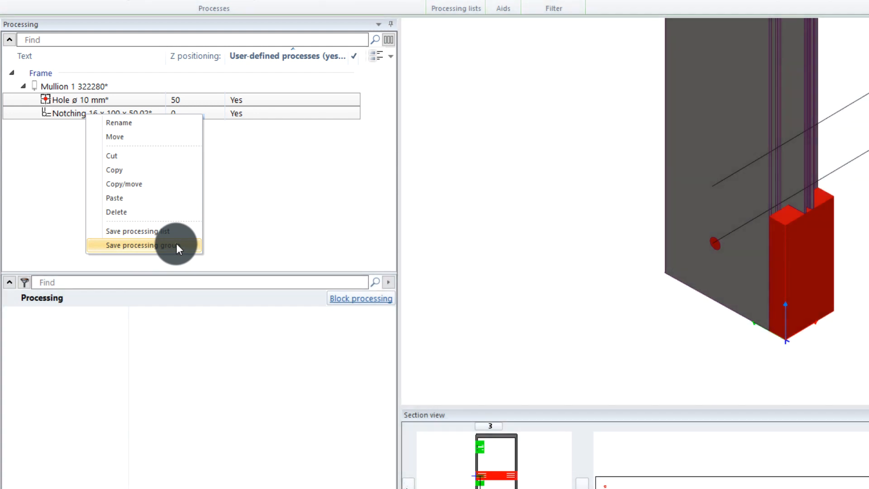
click(177, 245)
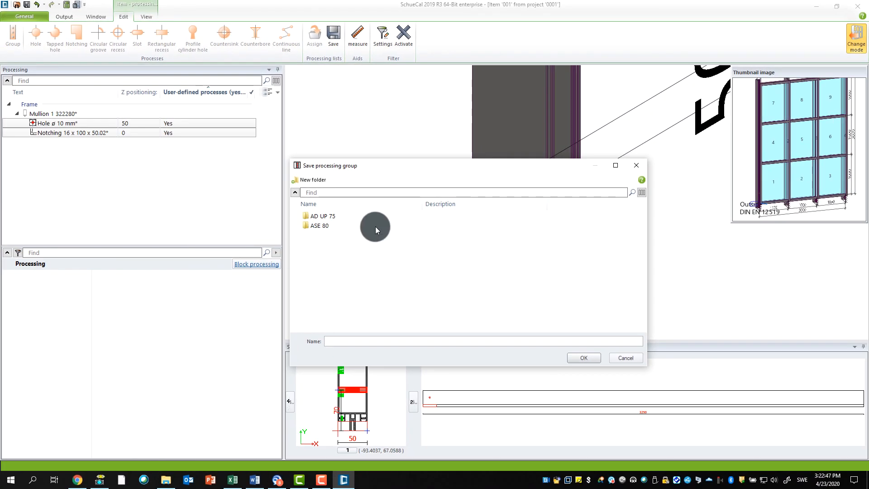
drag(417, 166, 446, 163)
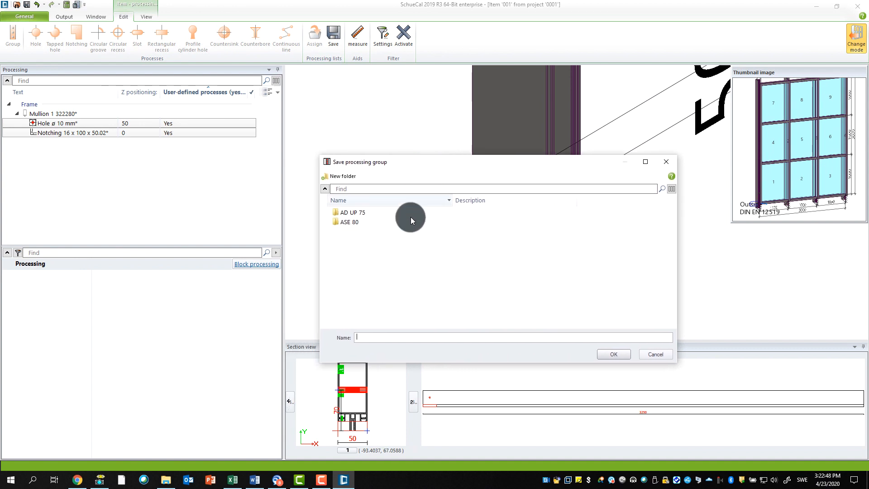
click(410, 338)
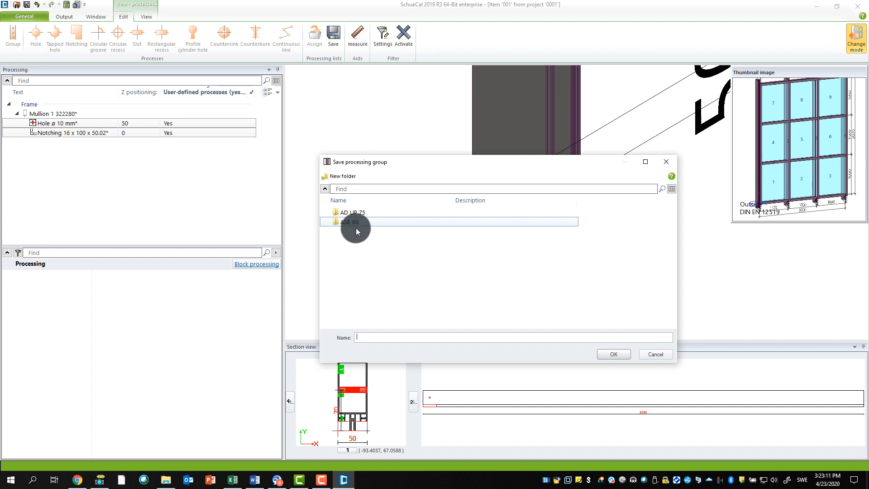
click(352, 177)
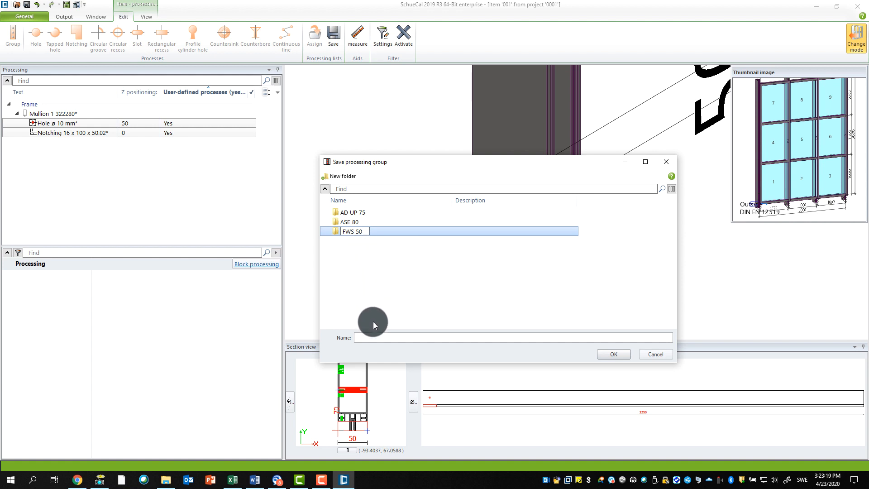
- Name the processing group "Hole 10 mm and notching" and save it
click(375, 338)
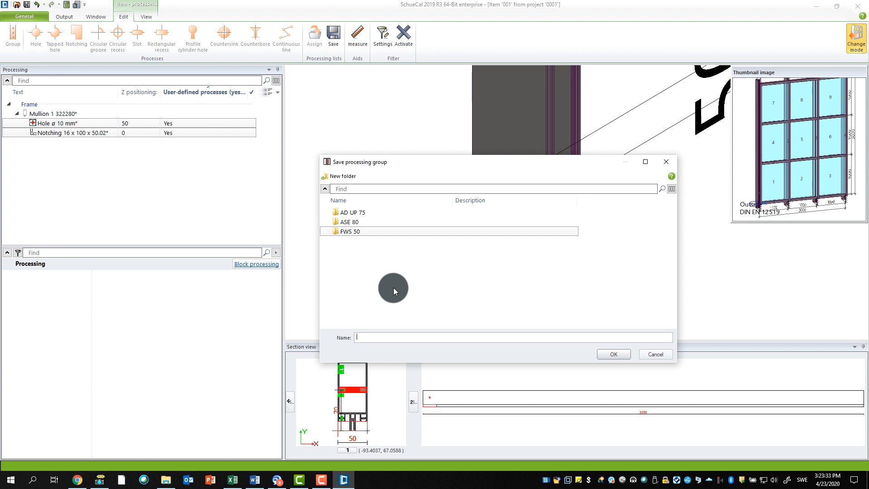
text(Hole 10 mm and notching)
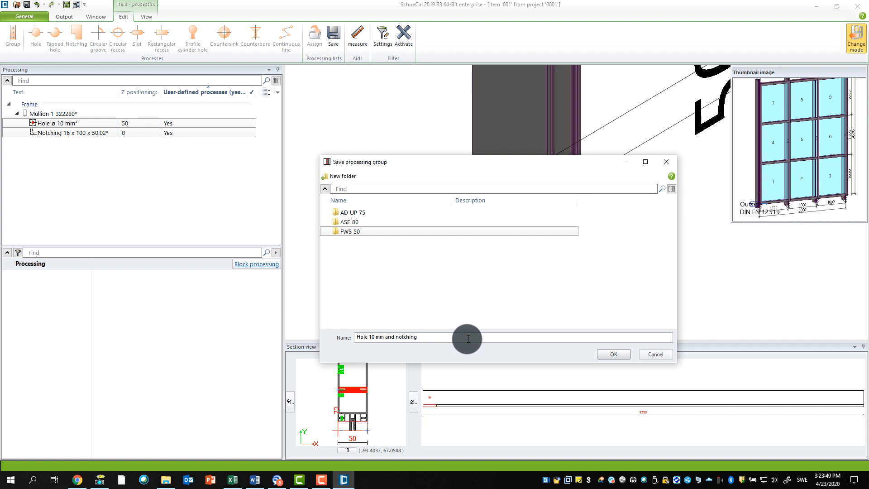
click(607, 355)
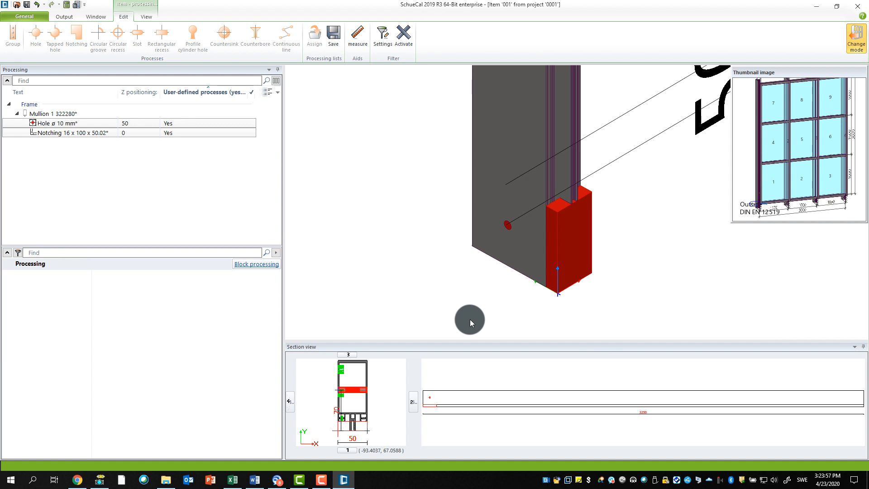
- Delete the notching at the foot of Mullion 1
click(563, 235)
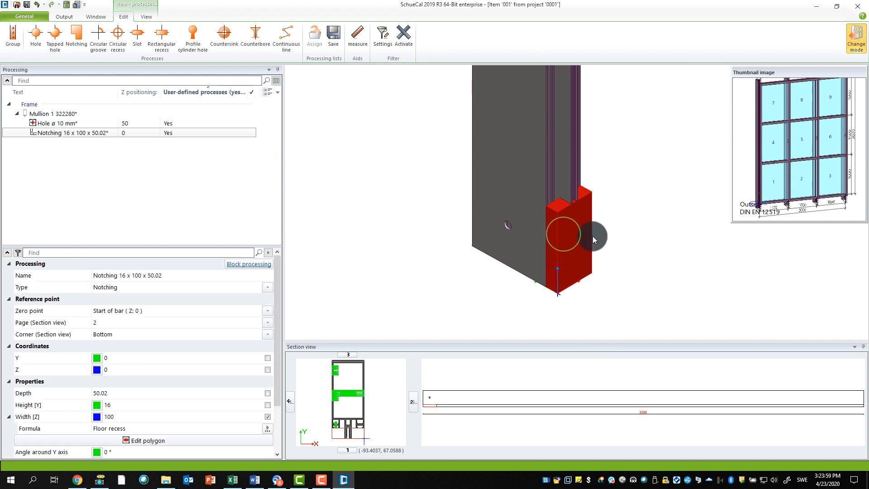
click(508, 225)
click(551, 234)
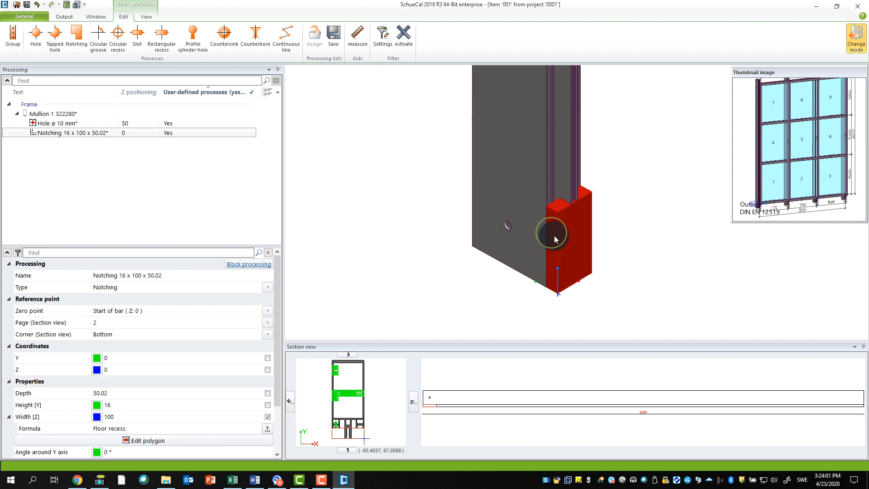
right_click(556, 237)
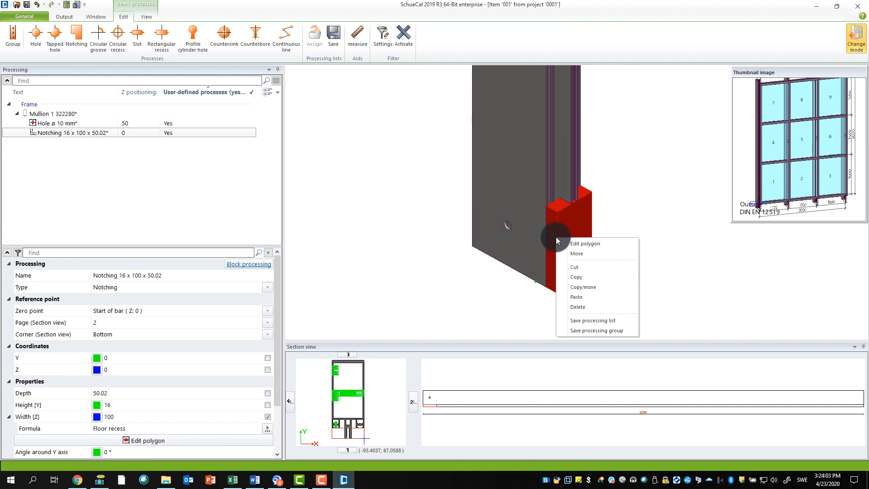
click(577, 306)
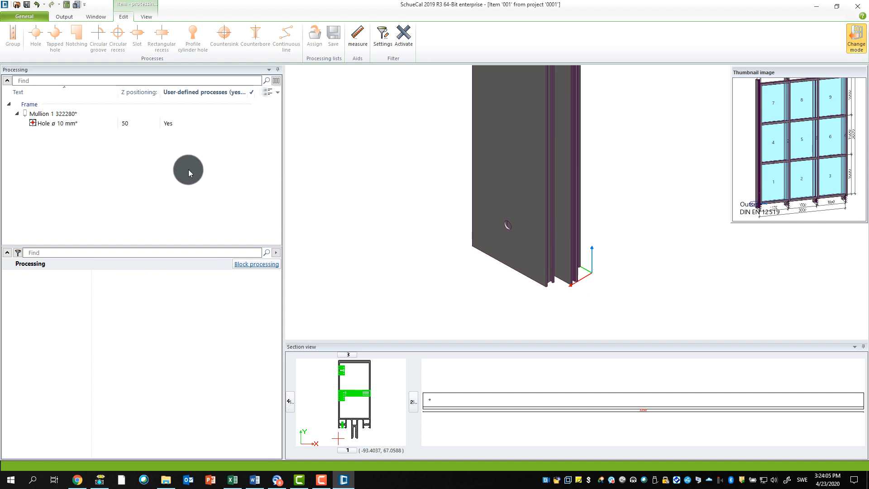
- Delete the 10 mm hole from Mullion 1
click(47, 123)
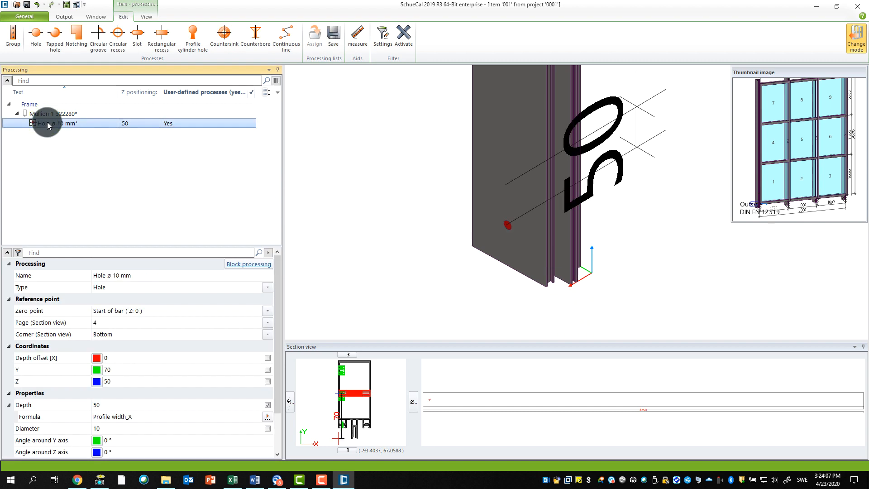
right_click(47, 121)
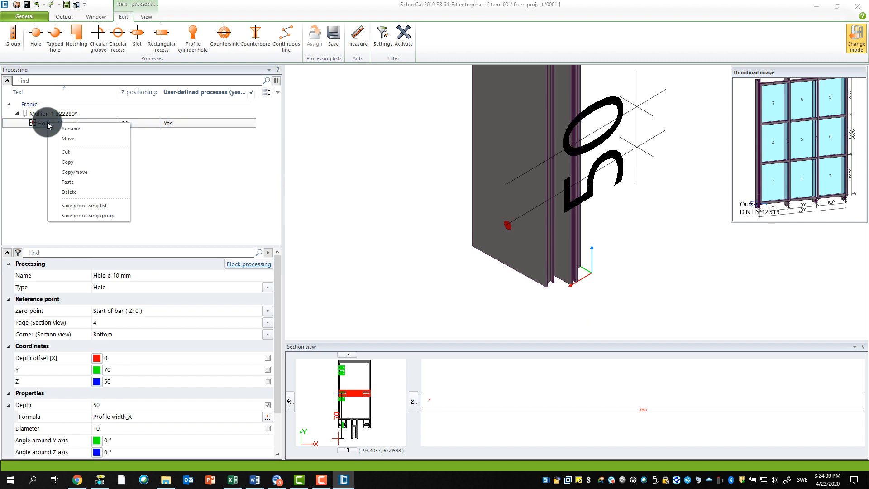
click(72, 195)
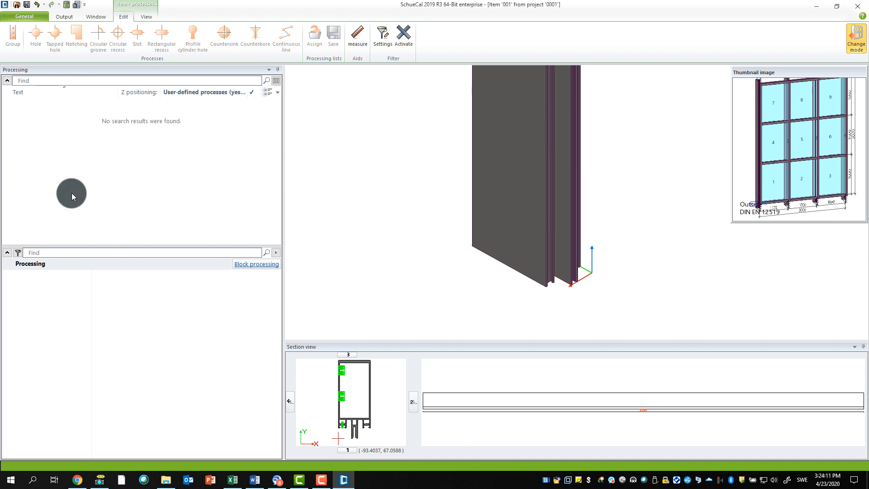
- Leave the processing mode of the mullion and return to the whole façade item
scroll(551, 267, down, 3)
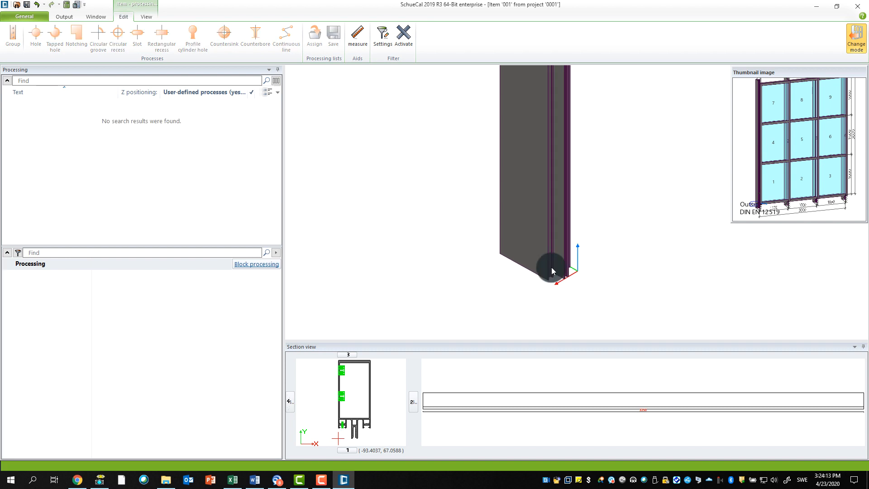
mouse_move(552, 257)
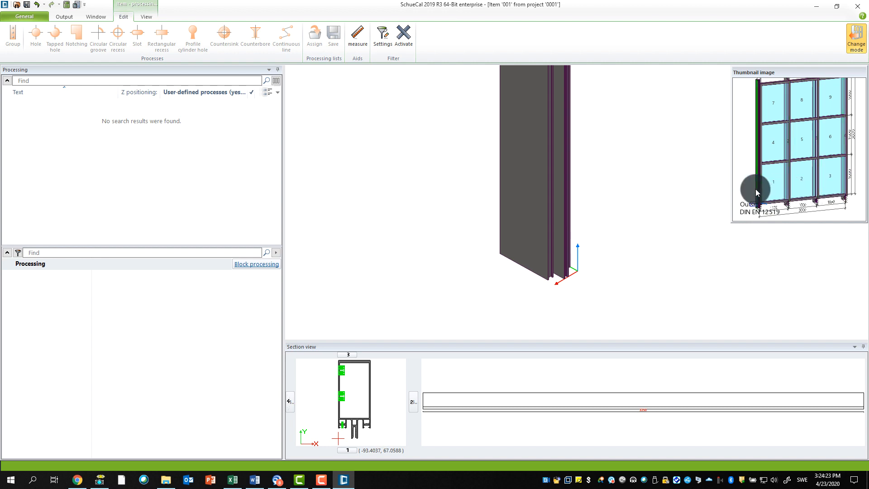
click(856, 44)
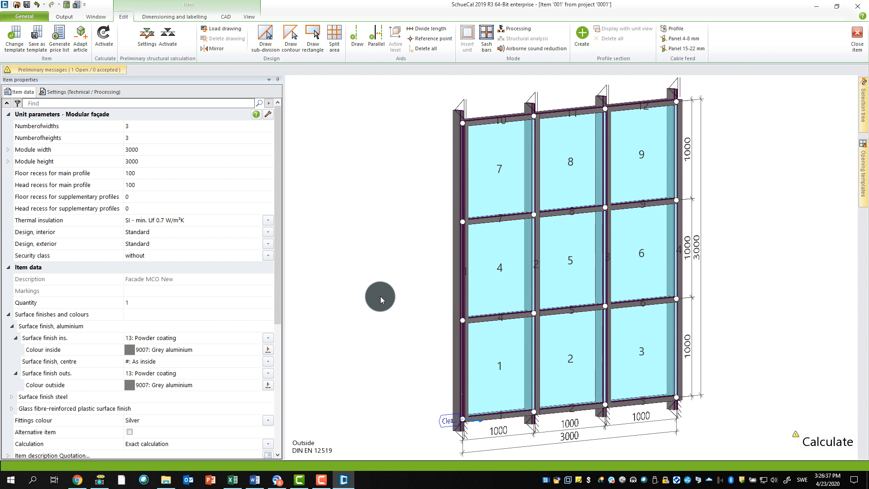
- Turn the façade to its inner side and select all four mullions in the drawing
right_click(384, 281)
click(363, 260)
drag(388, 270, 437, 270)
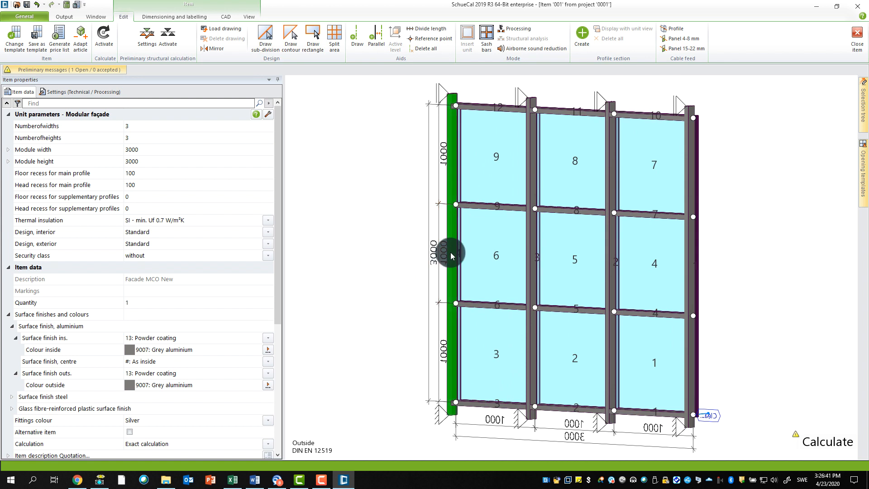
click(450, 256)
ctrl+click(529, 256)
ctrl+click(616, 254)
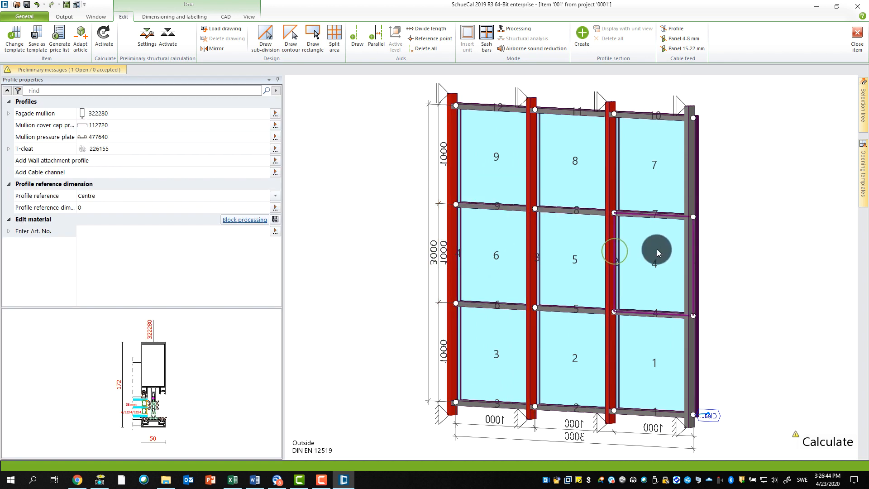
ctrl+click(689, 250)
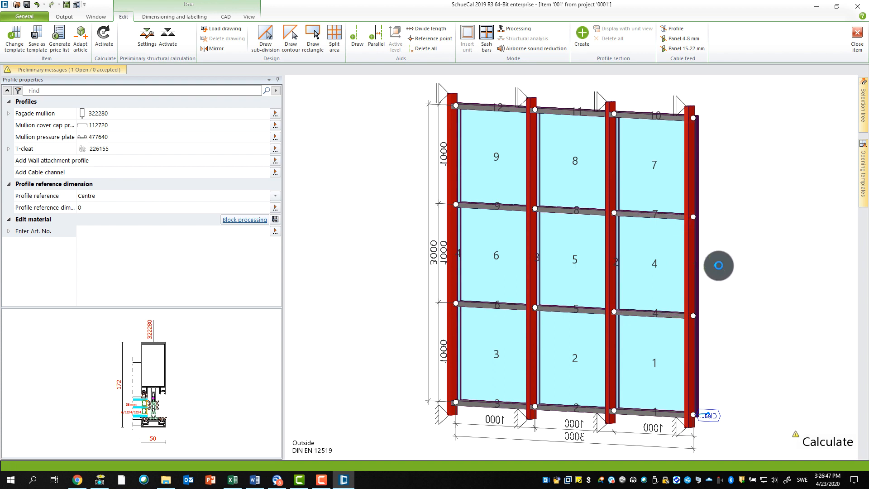
- Clear the mullion selection and set the façade to a straight front view
right_click(718, 266)
click(732, 301)
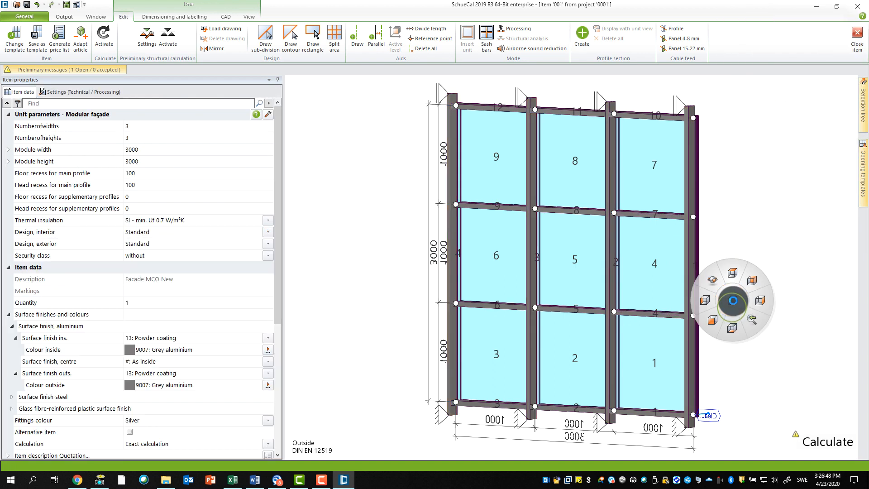
click(713, 316)
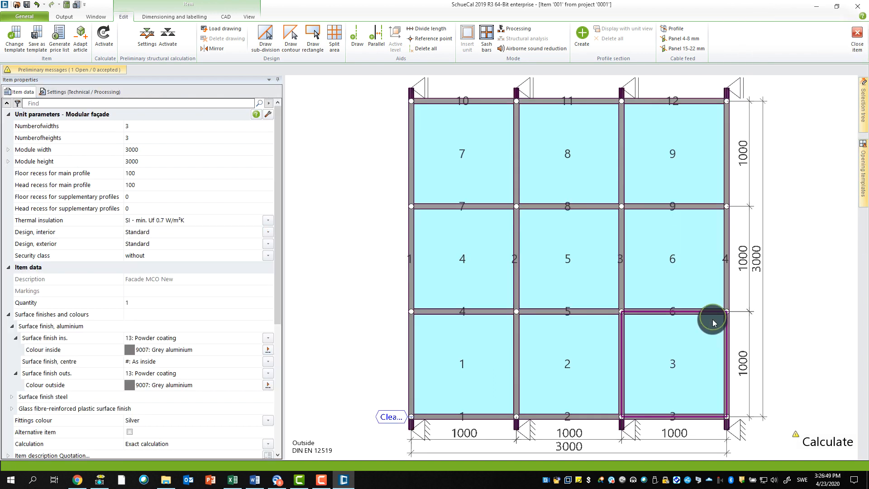
- Select façade mullions 1 to 4 together among the profiles in the selection tree
click(863, 113)
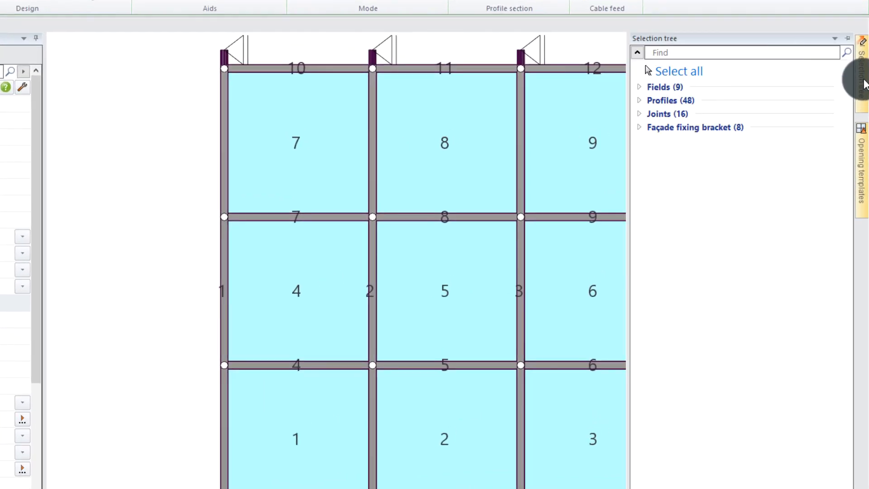
click(638, 100)
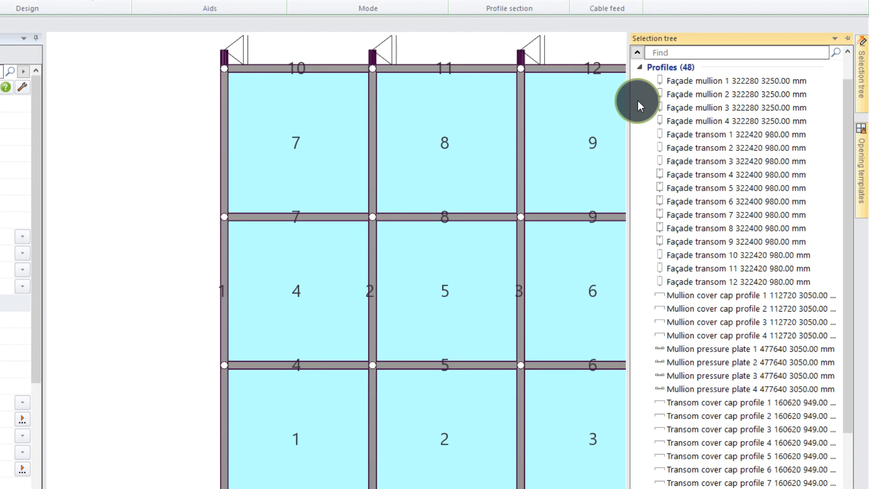
click(700, 80)
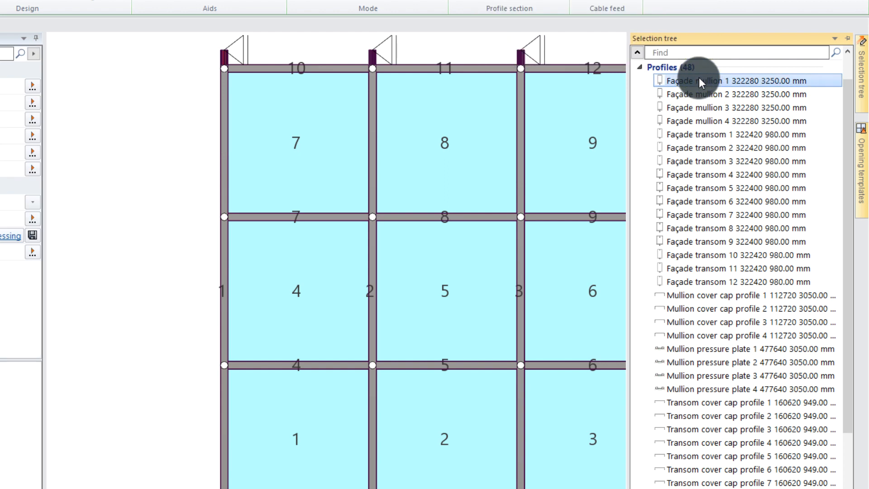
shift+click(695, 122)
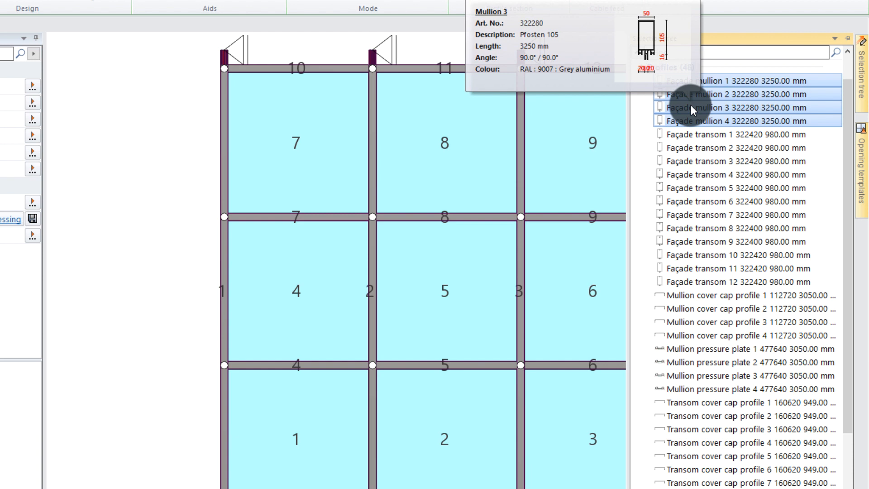
- Add the saved processing group "Hole 10 mm and notching" from the FWS 50 folder to the start of bar of the selected mullions
right_click(691, 105)
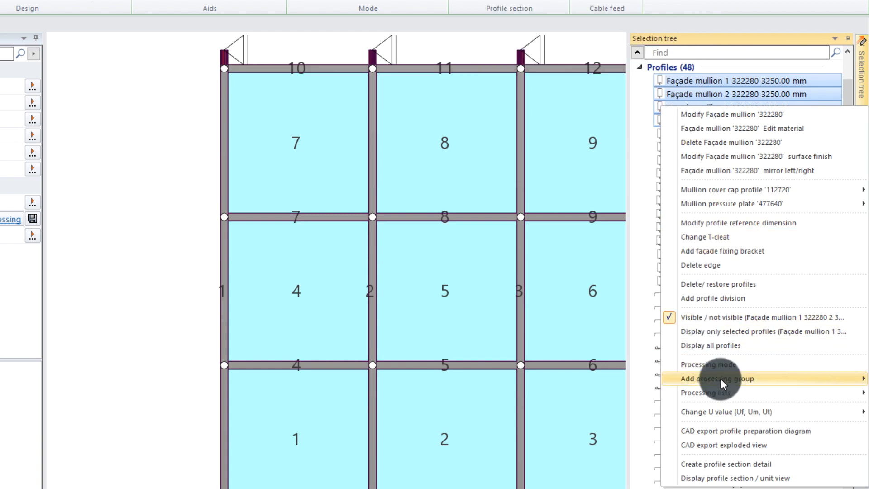
mouse_move(720, 378)
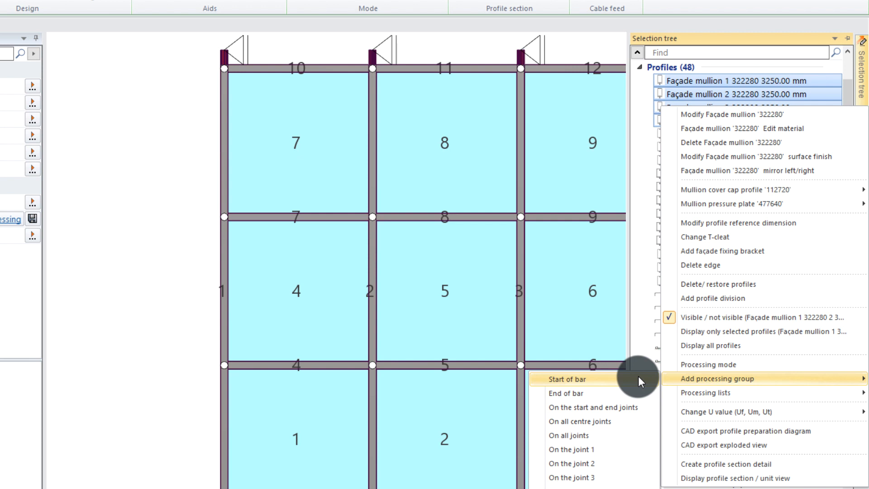
click(586, 378)
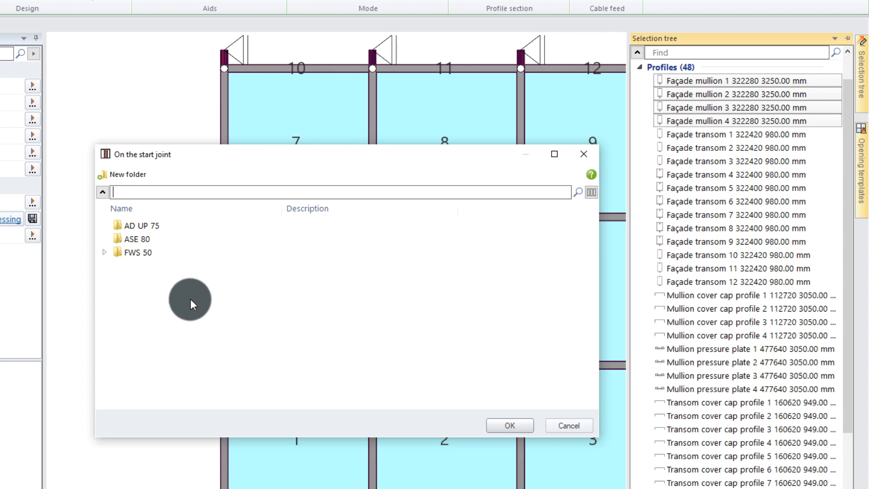
click(106, 252)
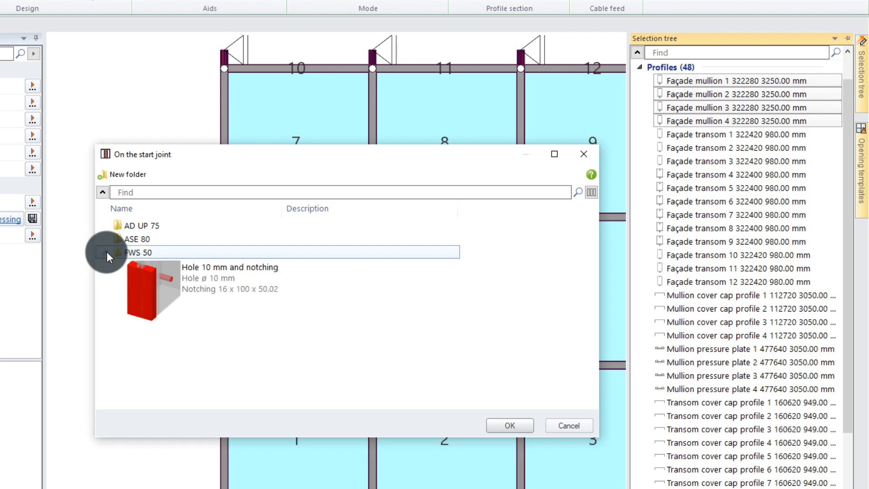
click(199, 297)
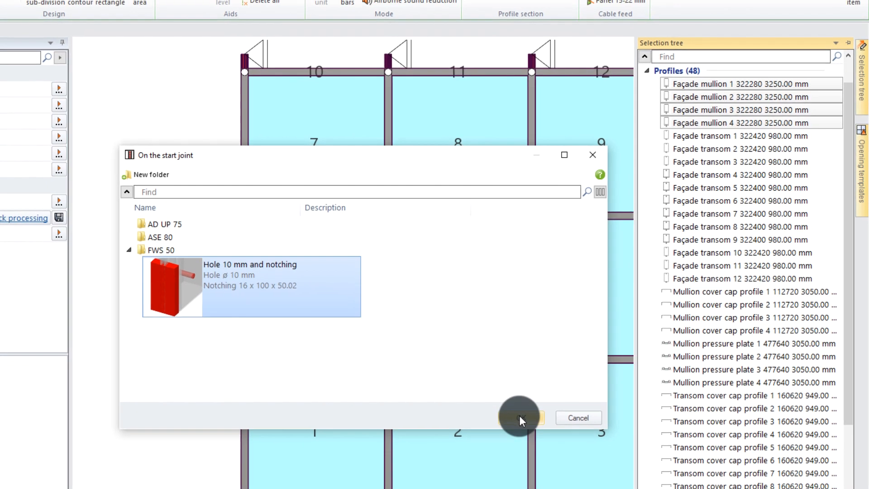
click(507, 424)
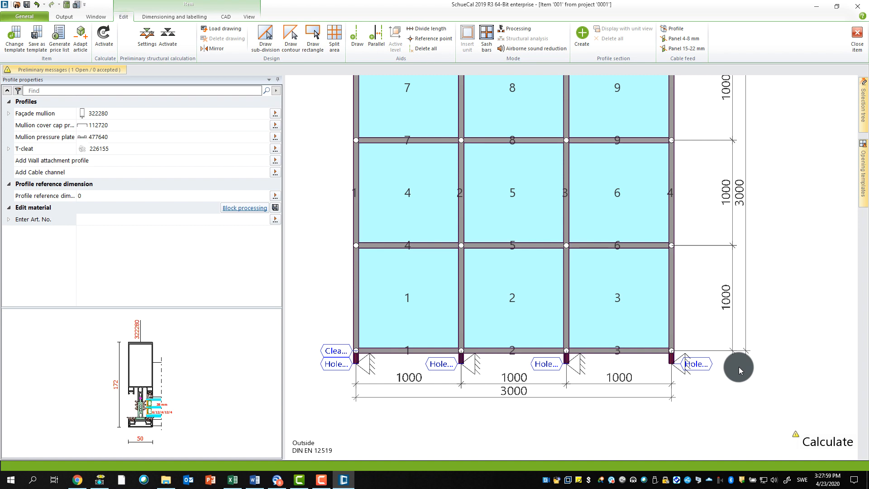
- Open the four selected mullions in processing mode
mouse_move(669, 362)
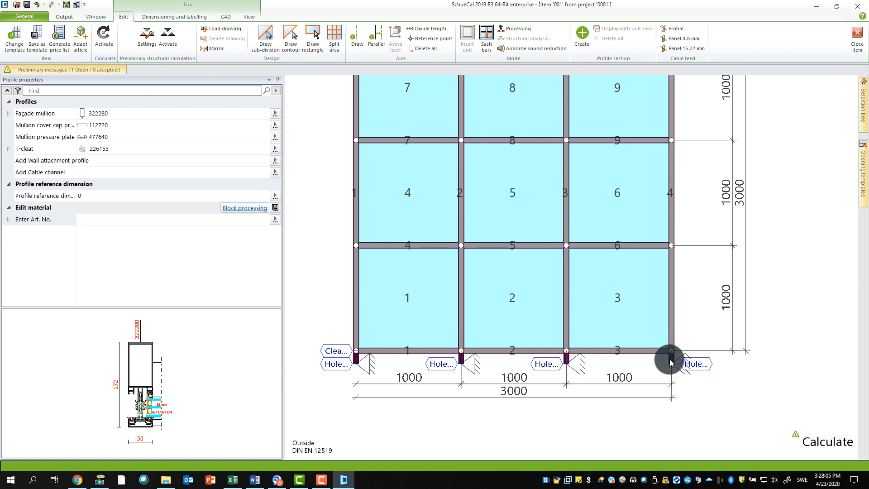
right_click(669, 362)
click(716, 271)
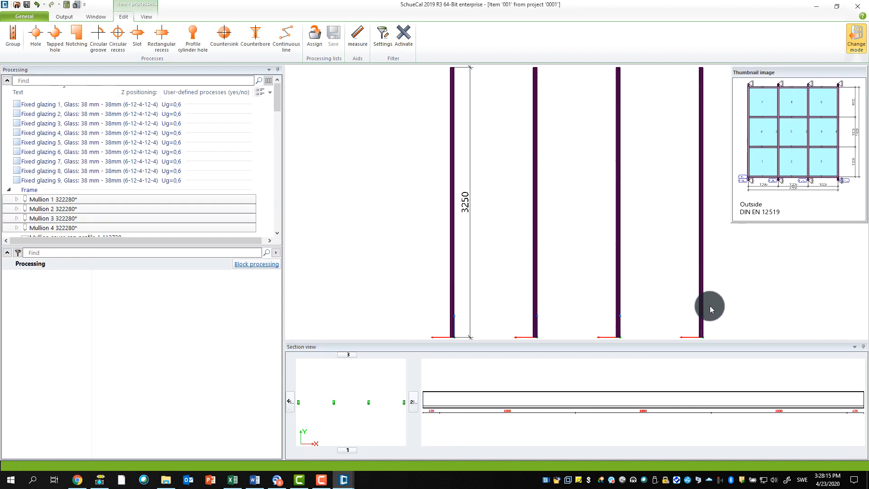
- Examine the hole and notching at the lower ends of the mullions in a rotated 3D close-up
middle_drag(711, 305, 683, 288)
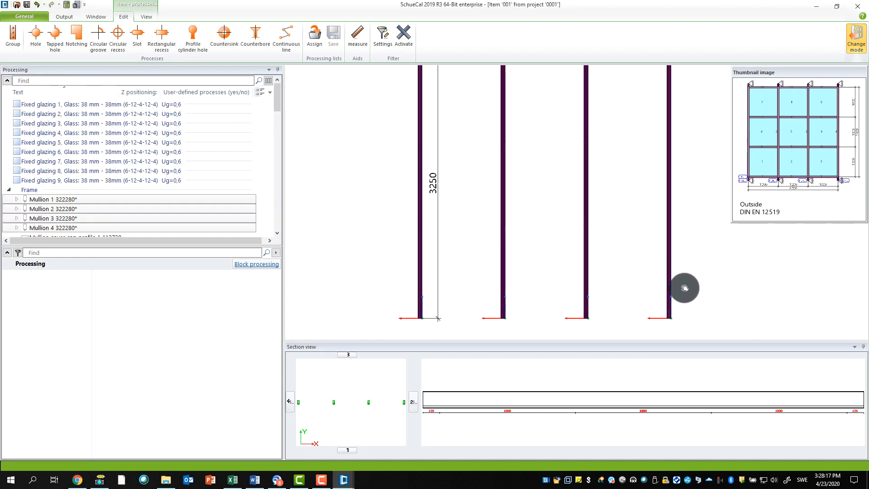
right_click(389, 278)
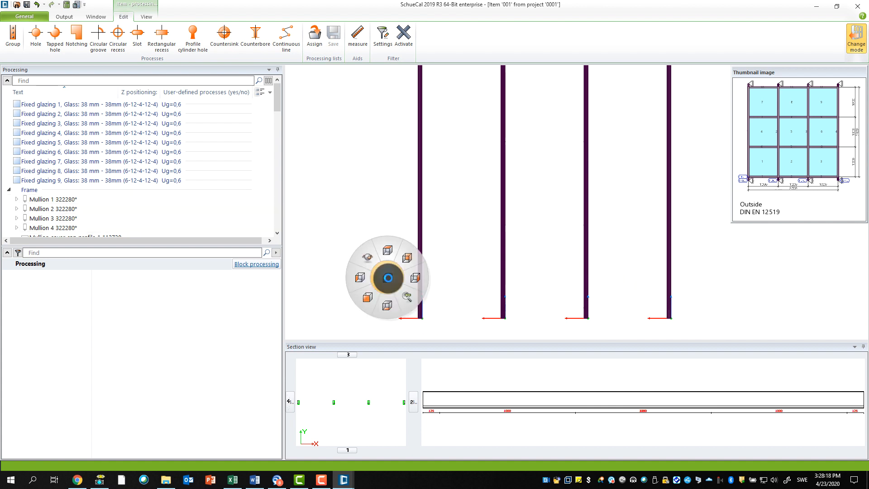
click(372, 260)
drag(389, 274, 436, 276)
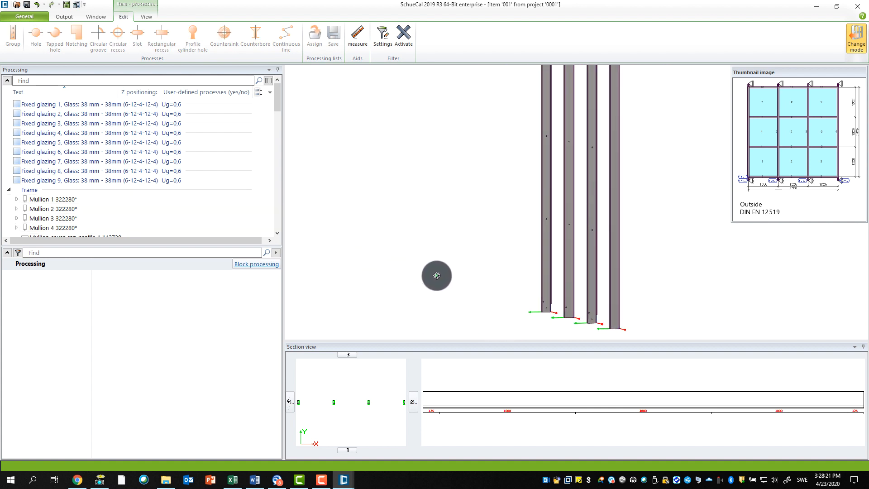
scroll(552, 287, up, 5)
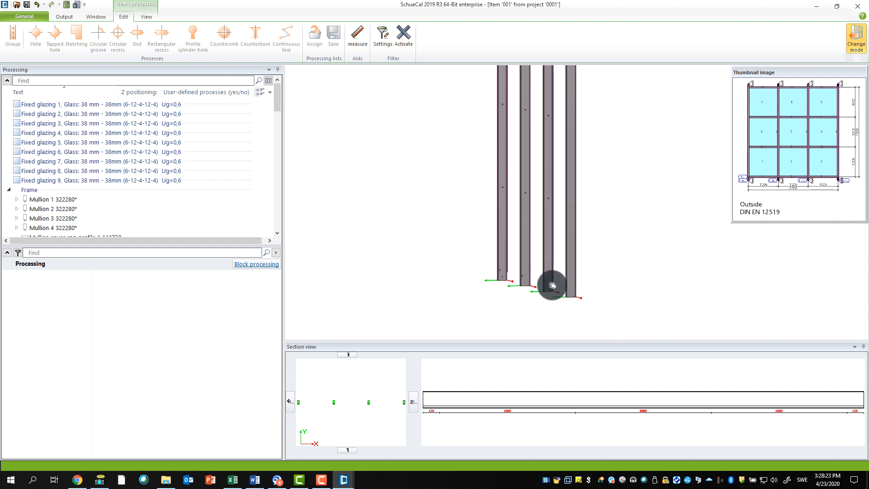
scroll(548, 307, up, 2)
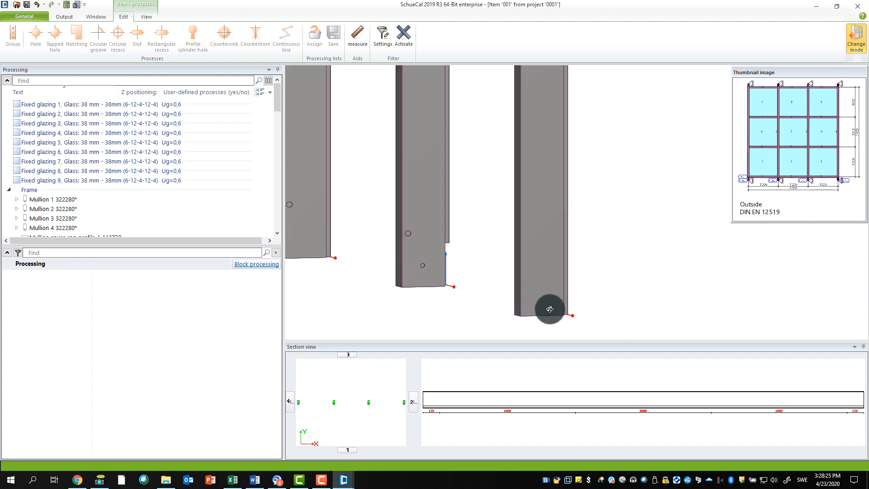
scroll(448, 267, up, 2)
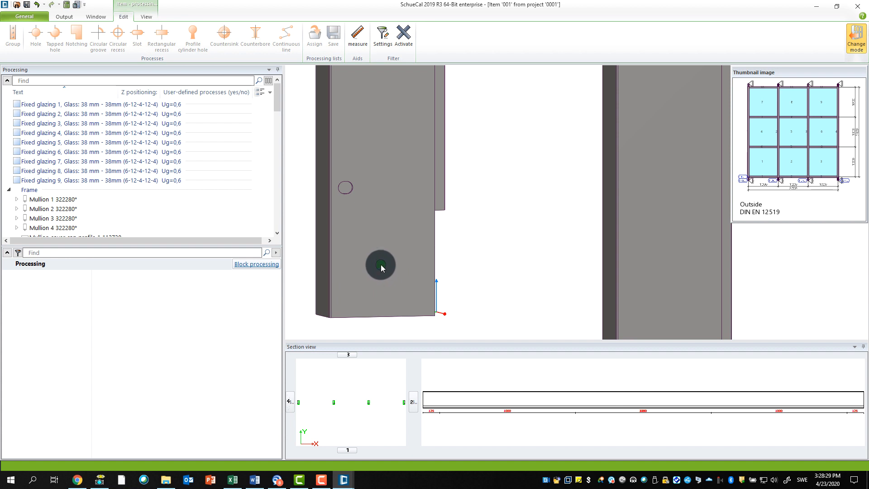
click(449, 265)
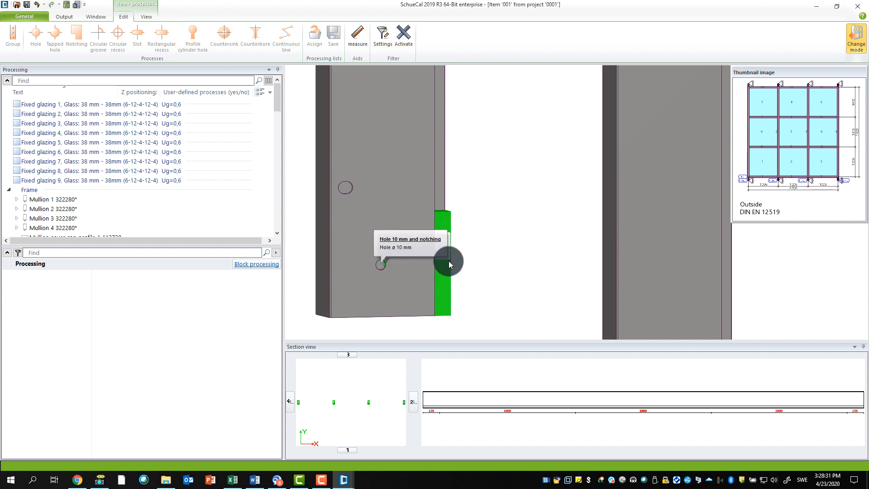
middle_drag(385, 268, 695, 305)
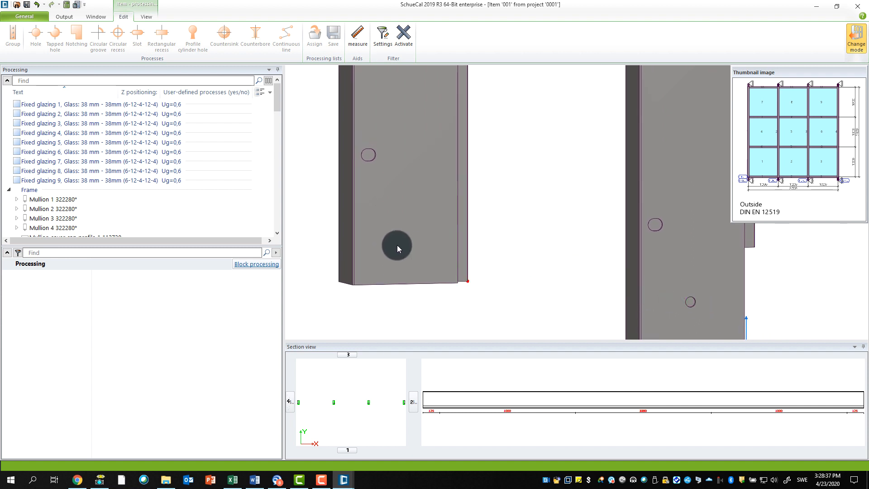
middle_drag(398, 245, 432, 281)
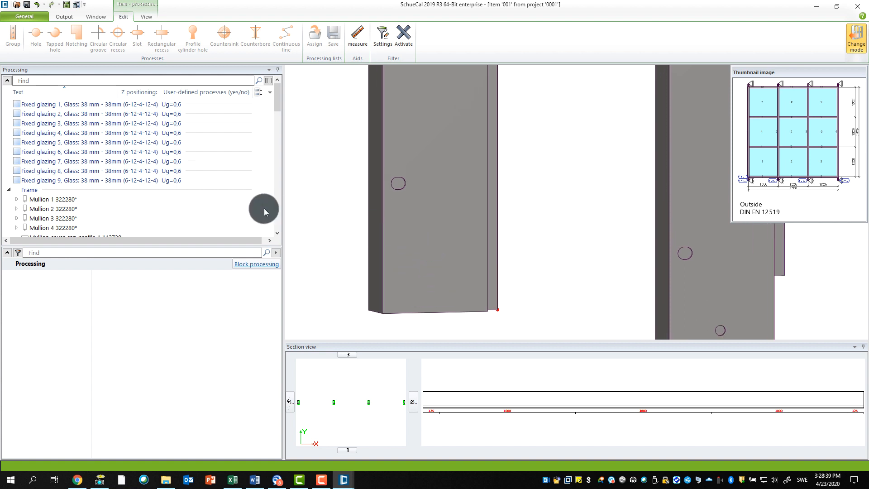
- Inspect the "Hole 10 mm and notching" group under Mullion 1 and Mullion 2 in the processing list, and clear the selection
click(17, 201)
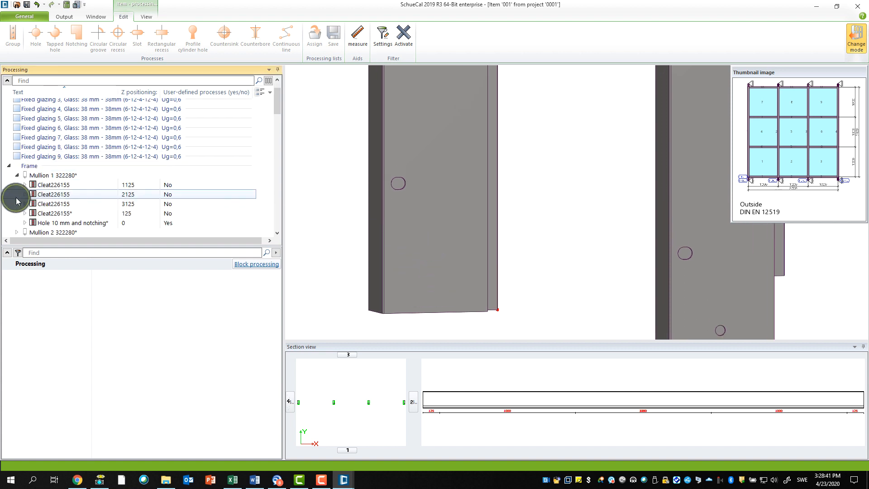
click(66, 222)
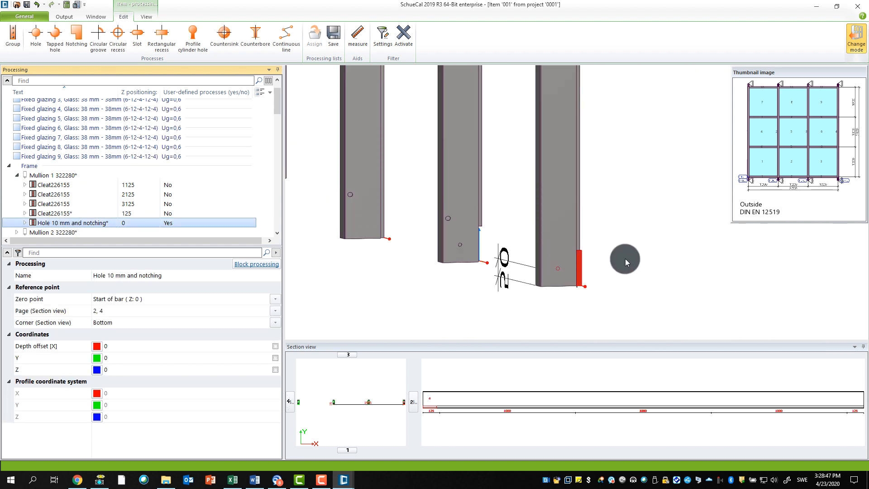
scroll(58, 219, down, 3)
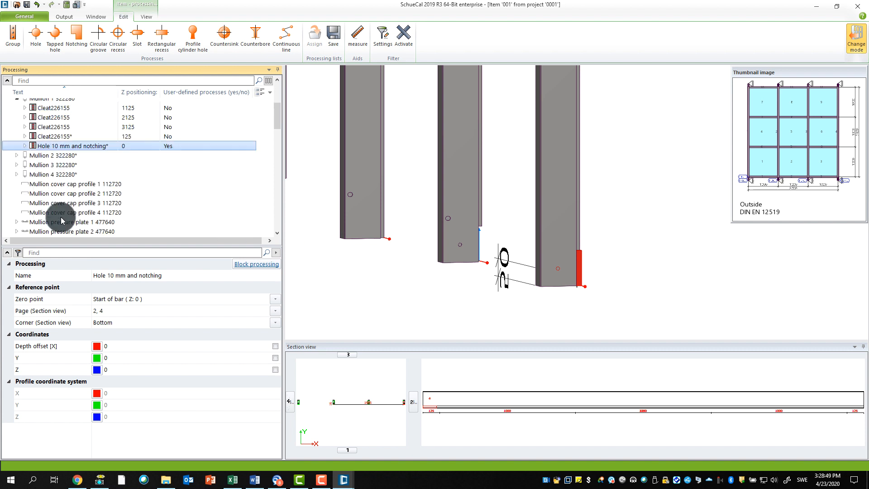
click(17, 155)
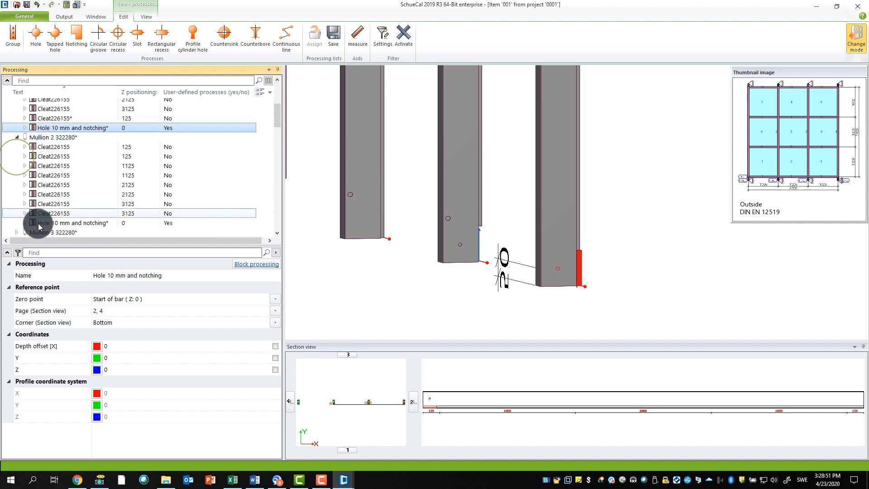
click(53, 224)
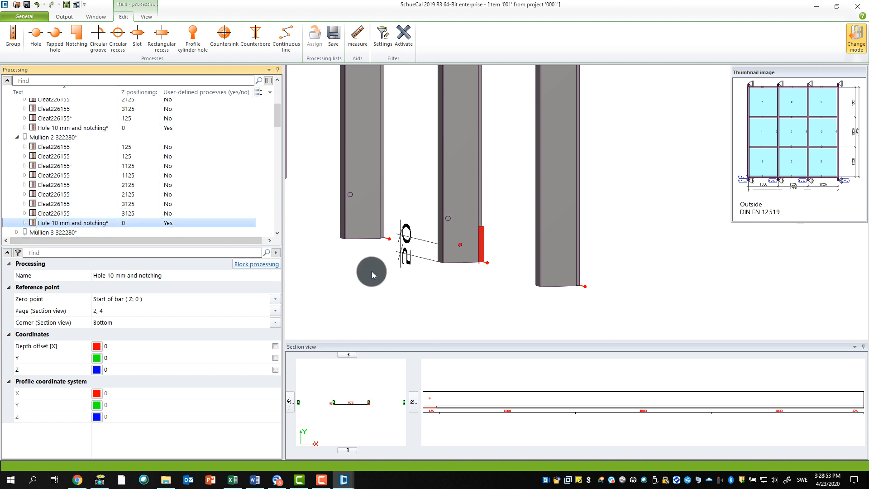
click(626, 226)
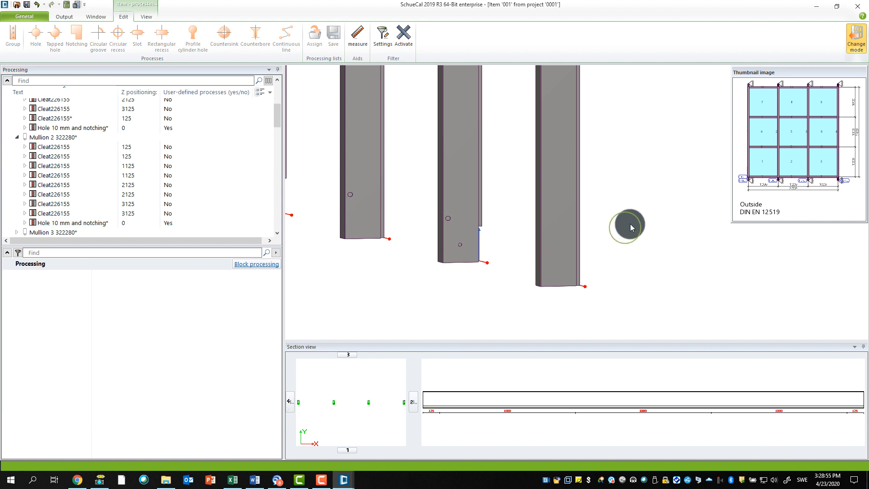